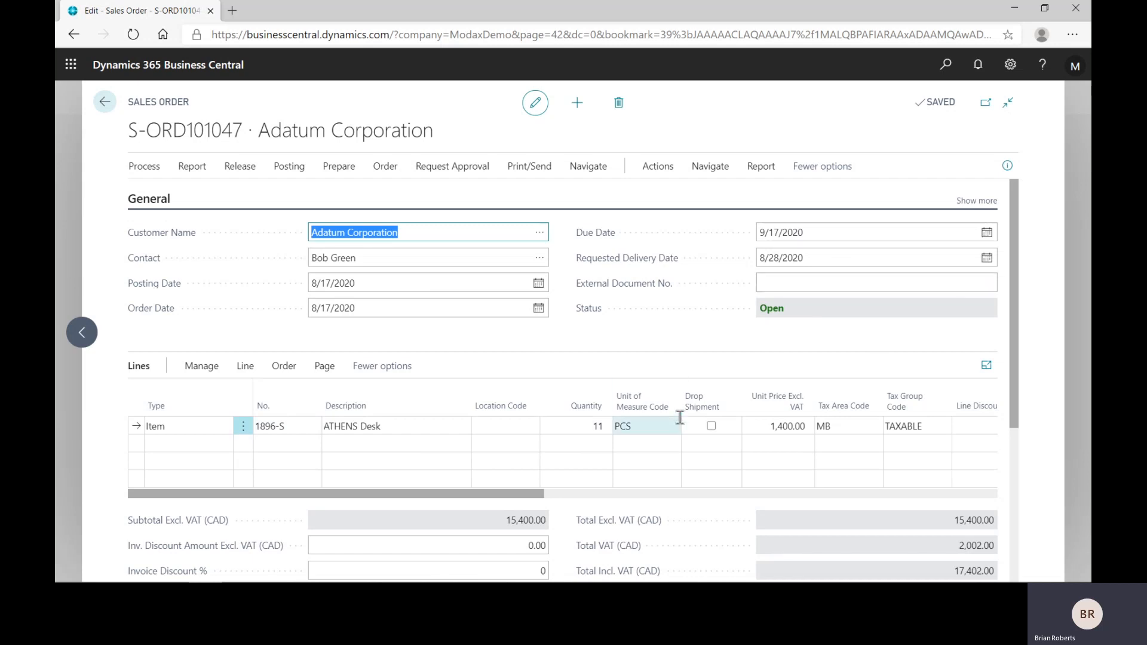
mouse_move(722, 406)
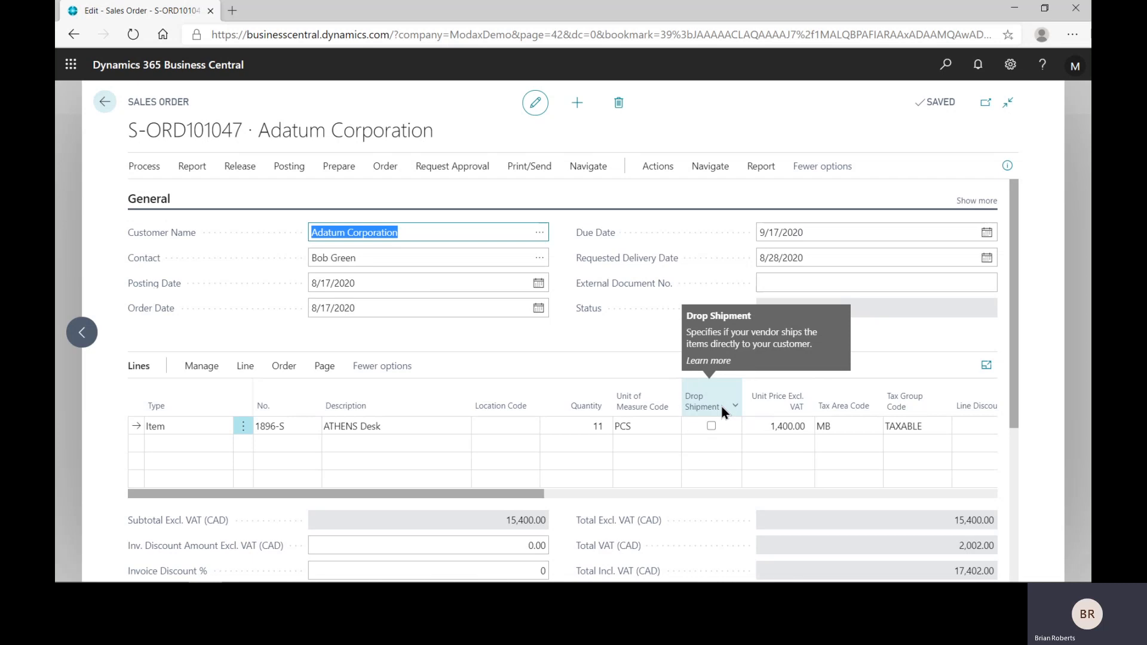
left_click(1010, 65)
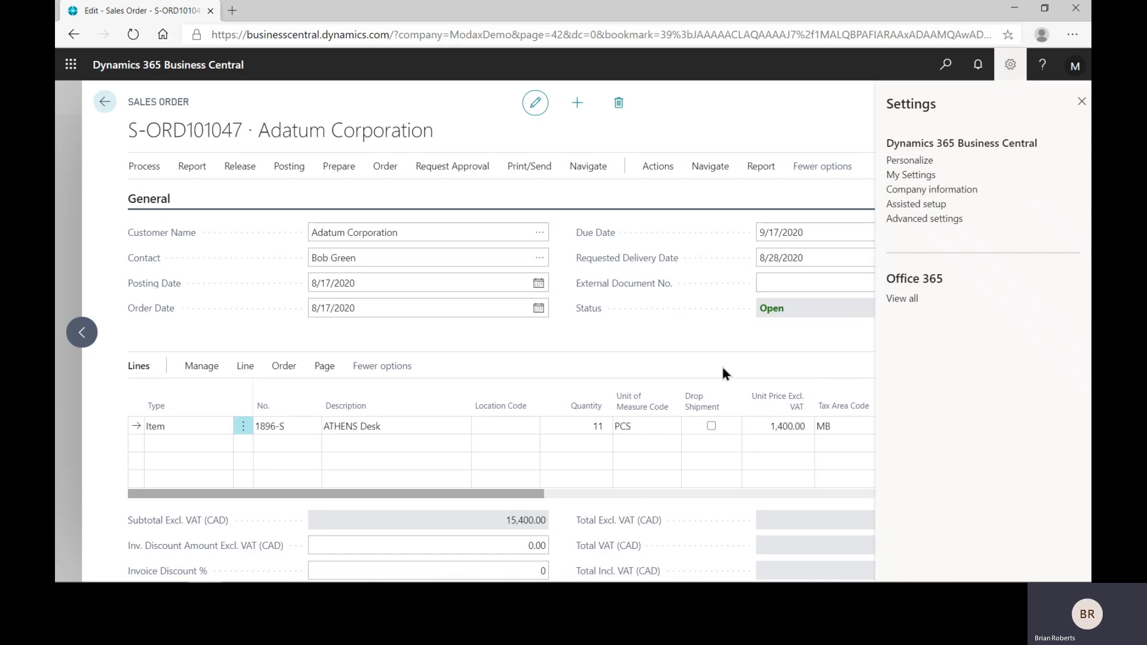
left_click(715, 439)
left_click(1012, 76)
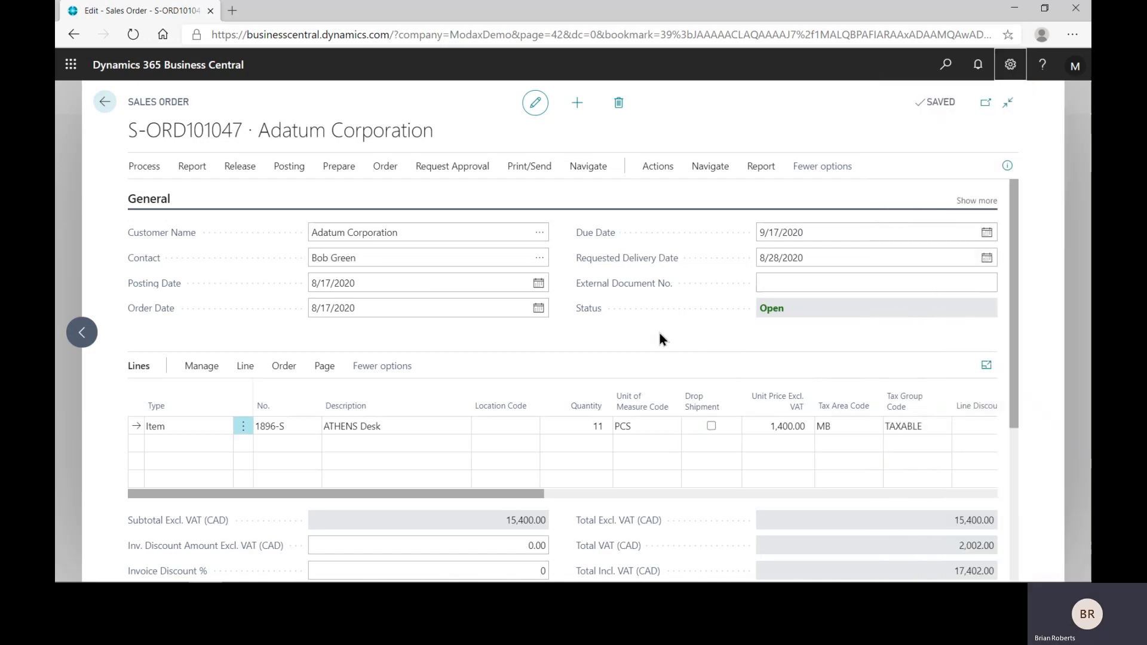
Step: Mark the ATHENS Desk line as a drop shipment and release the sales order
left_click(712, 426)
left_click(239, 168)
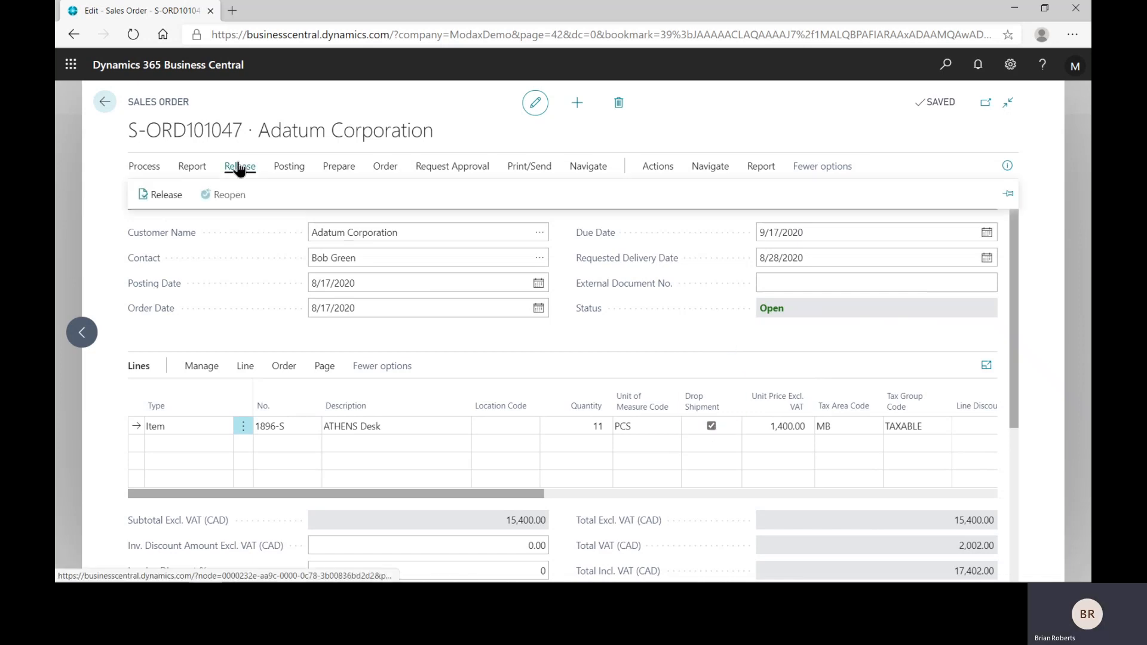
left_click(167, 196)
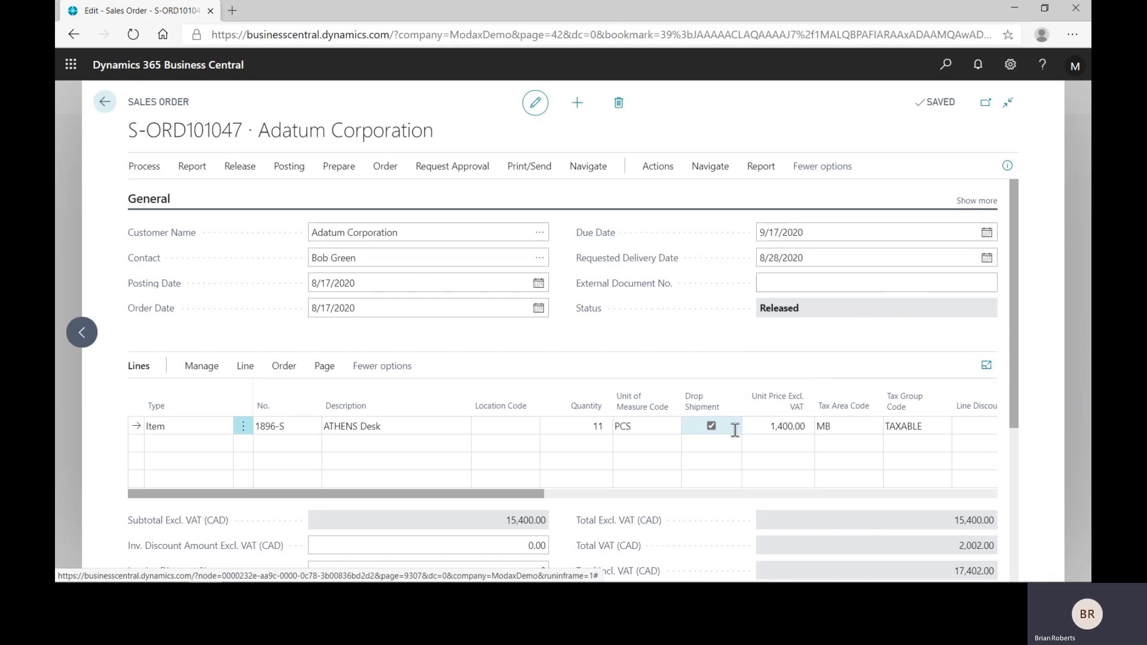
Step: Leave the sales order and create a new purchase order with Graphic Design Institute as the vendor
left_click(106, 105)
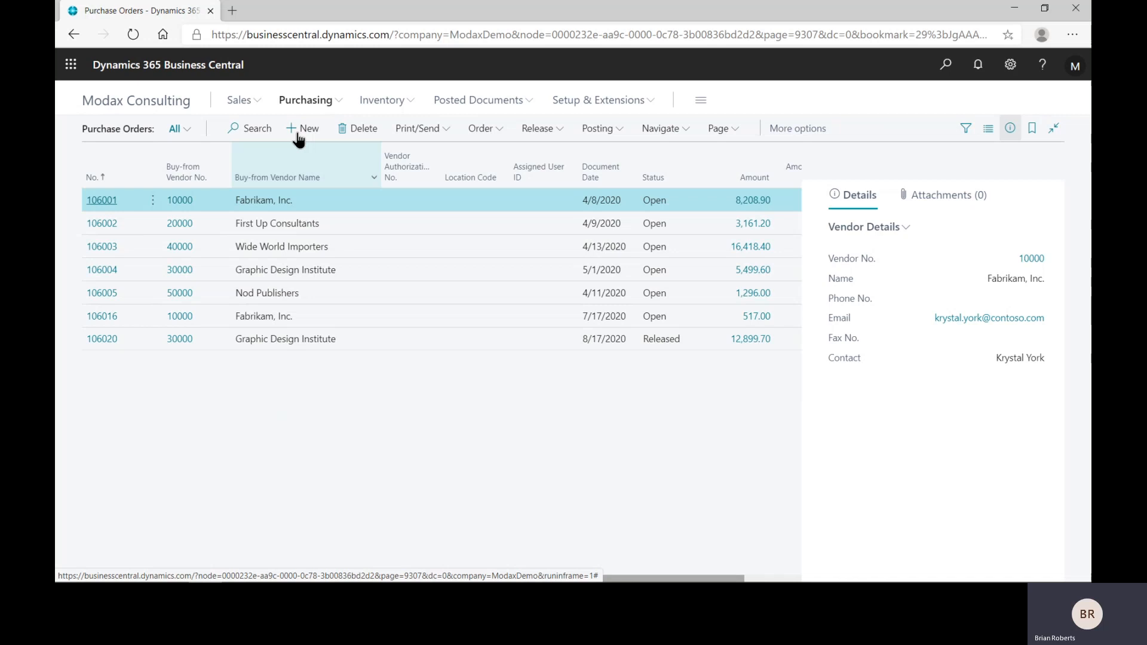
left_click(300, 130)
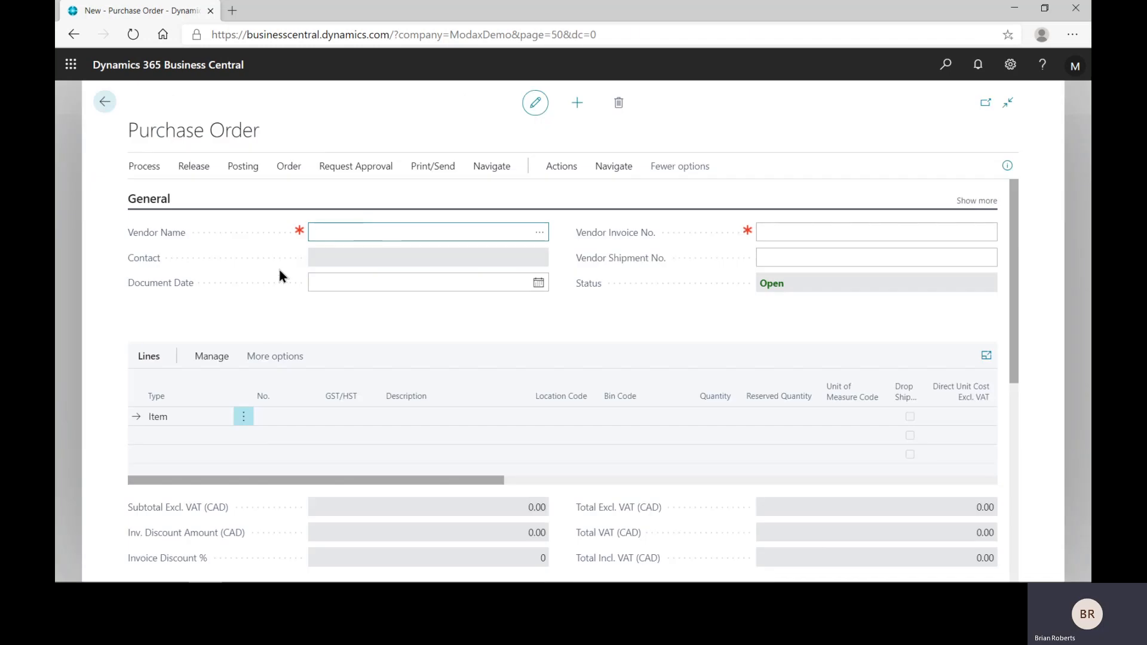
left_click(539, 231)
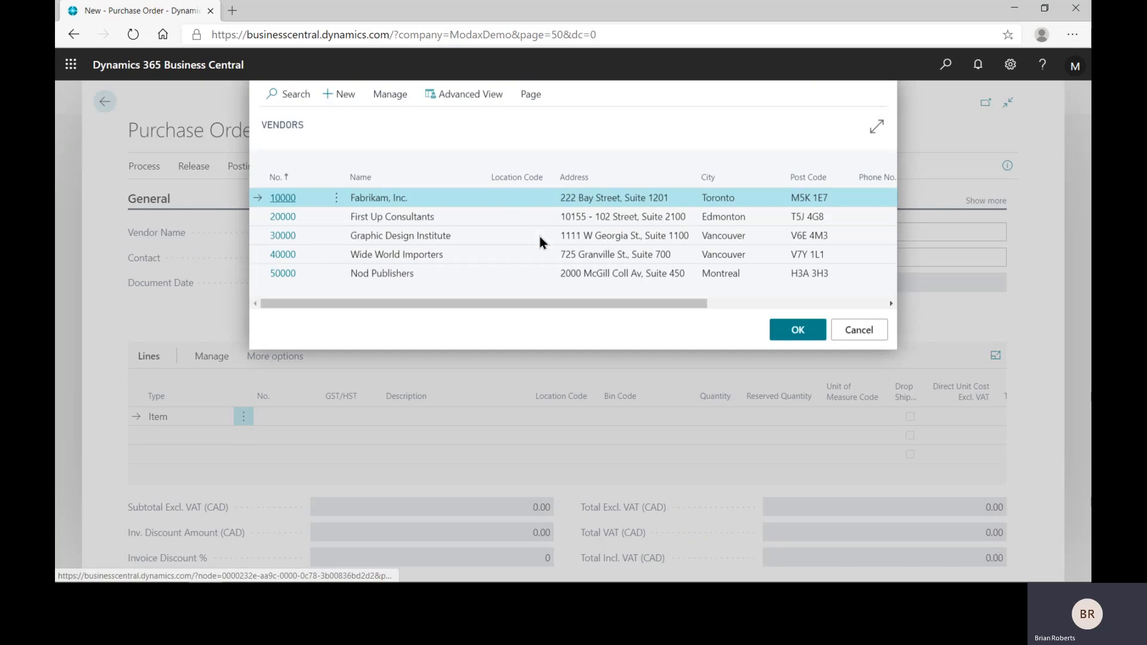
left_click(475, 238)
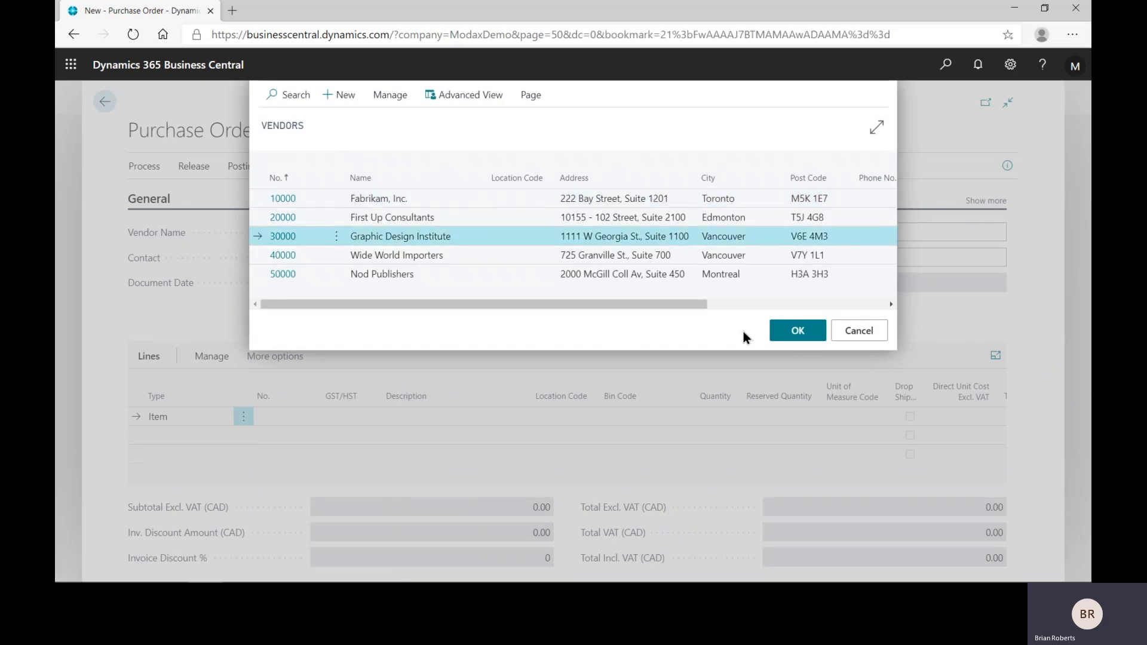
left_click(797, 329)
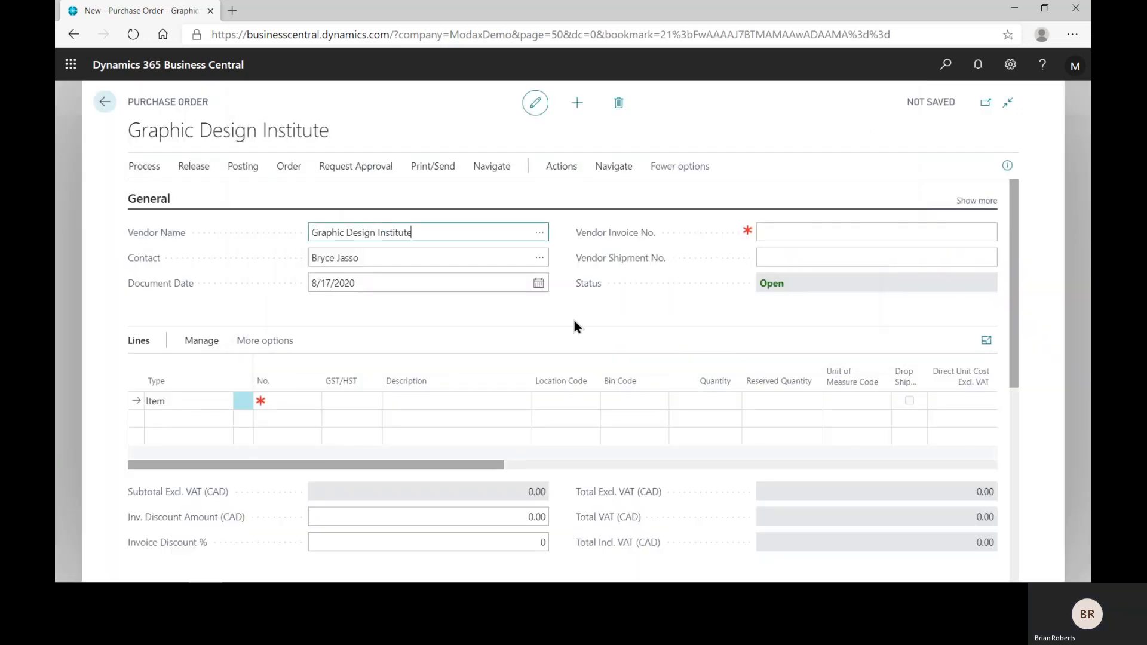
Step: Set the purchase order's Ship-to option to Customer Address and choose Adatum Corporation as the customer
scroll(570, 434, "down", 3)
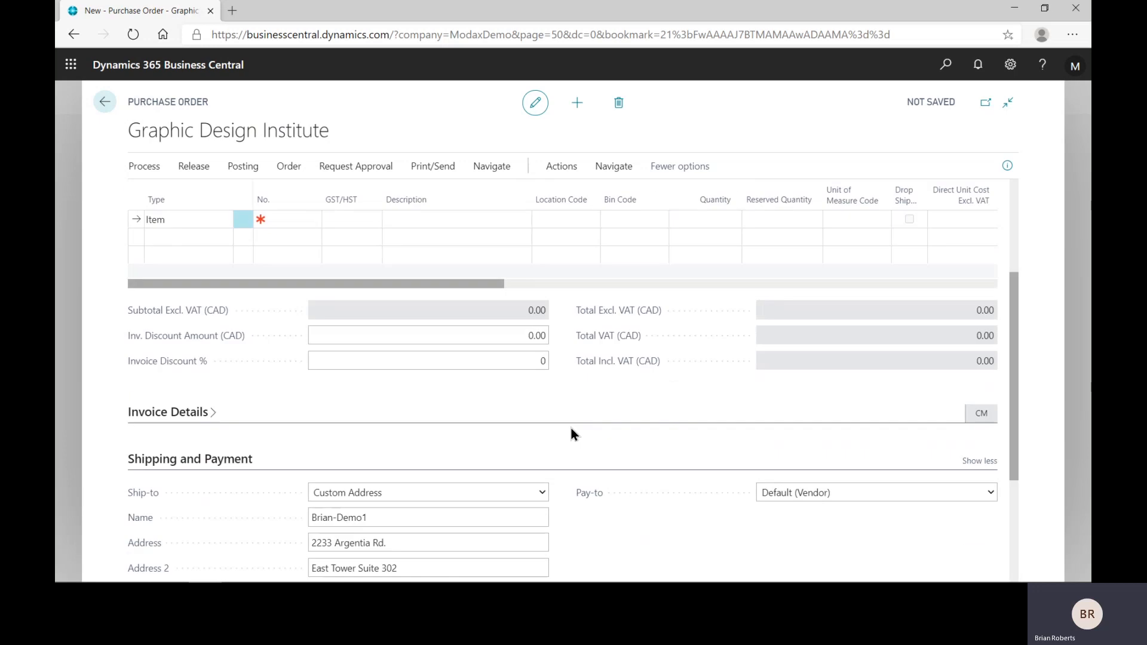
scroll(571, 434, "down", 3)
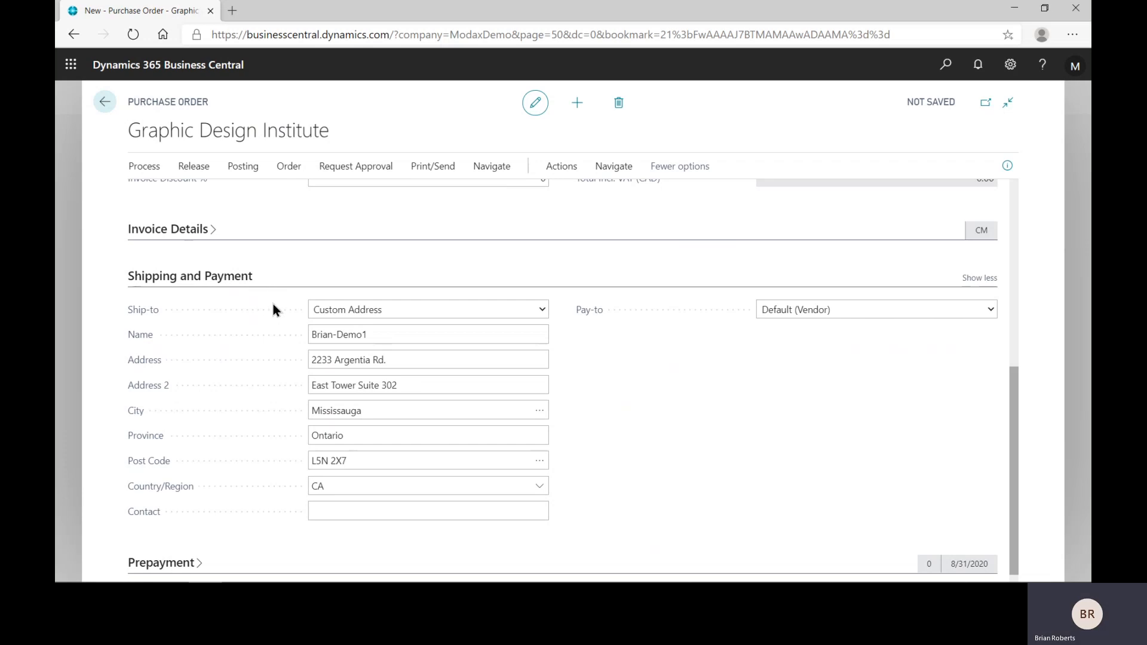
left_click(540, 309)
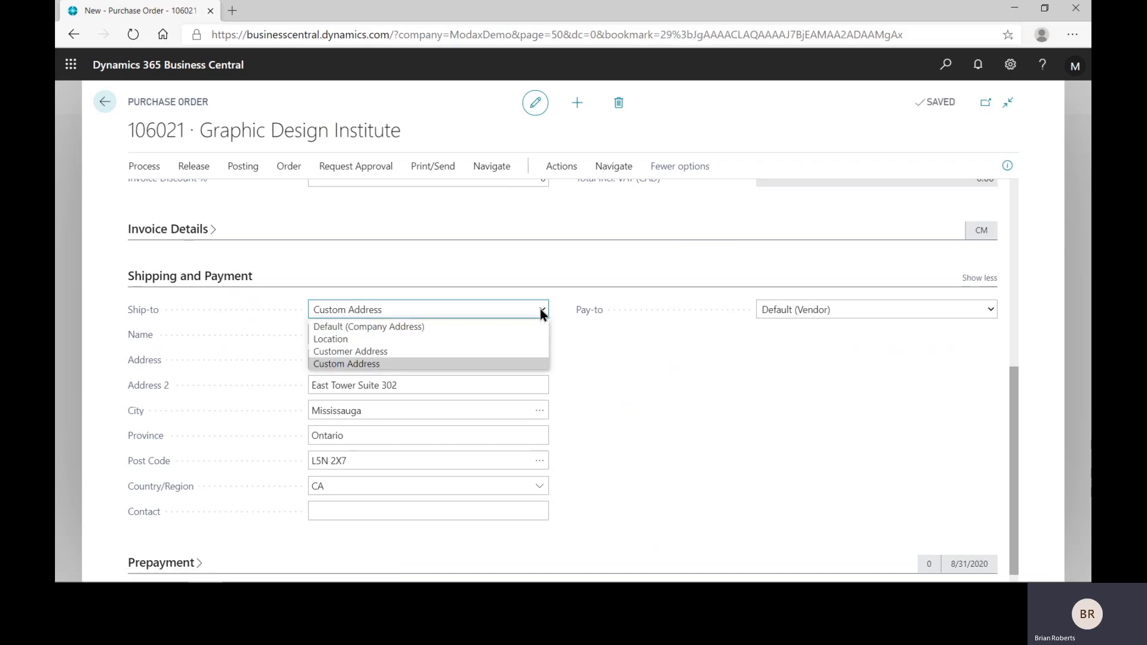
left_click(382, 351)
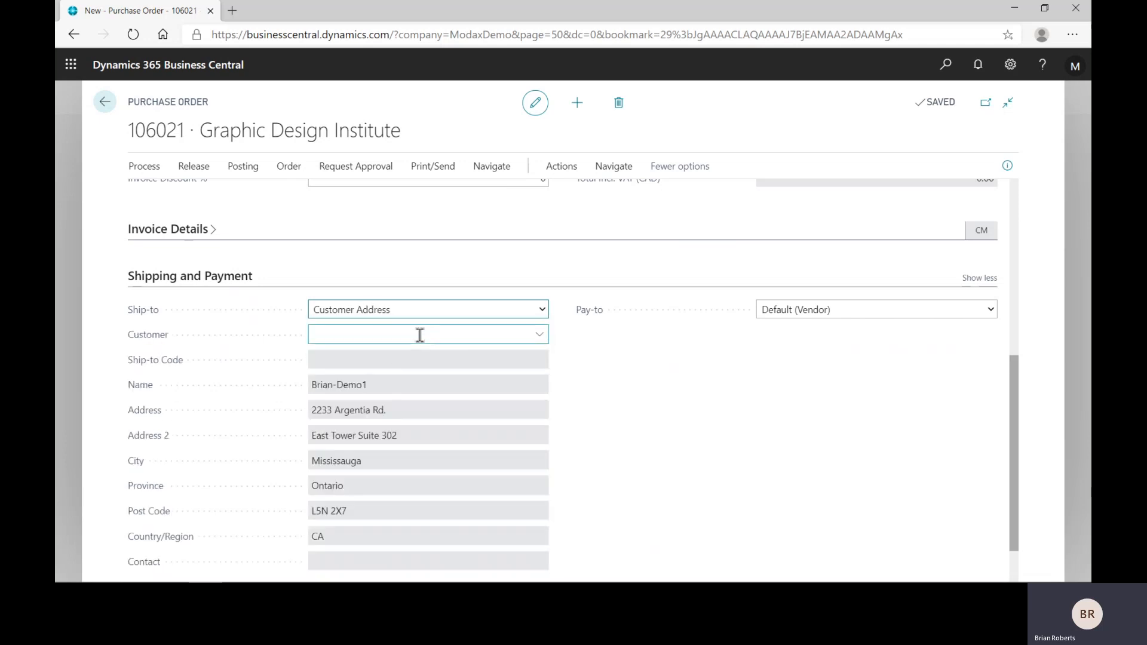
left_click(540, 335)
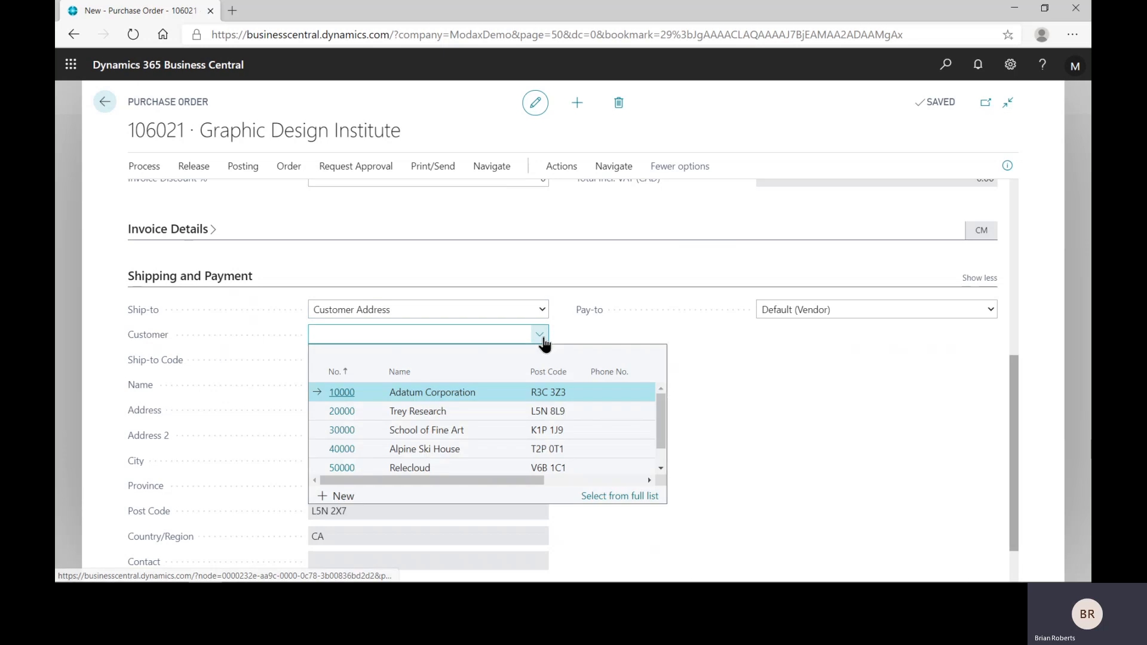
left_click(451, 393)
left_click(590, 399)
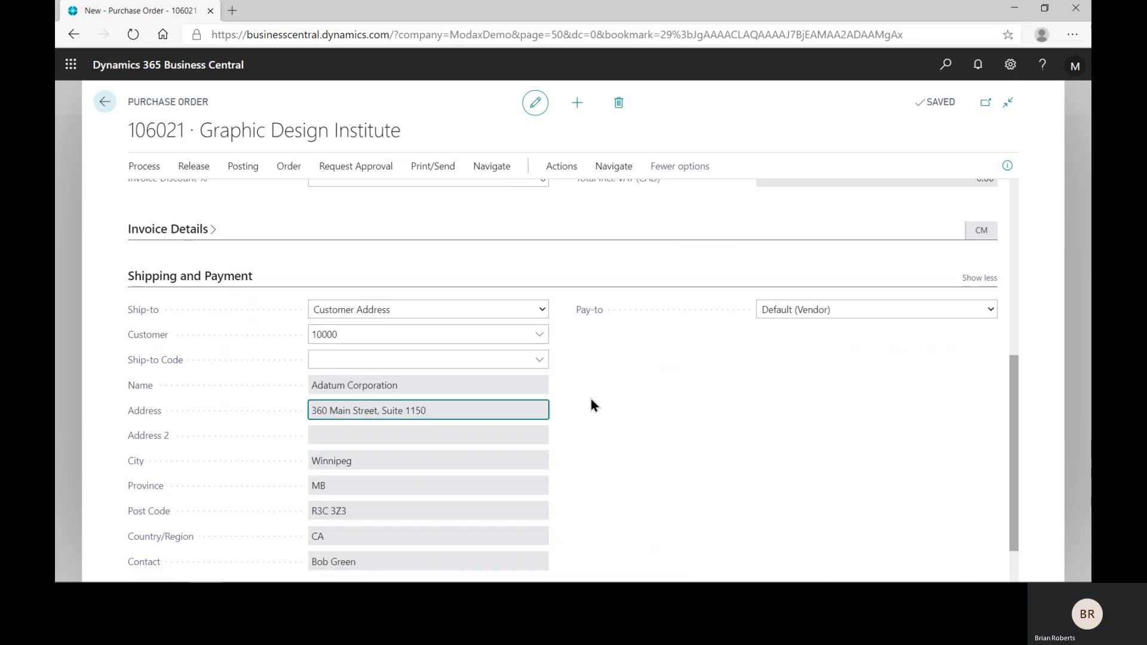
left_click(432, 405)
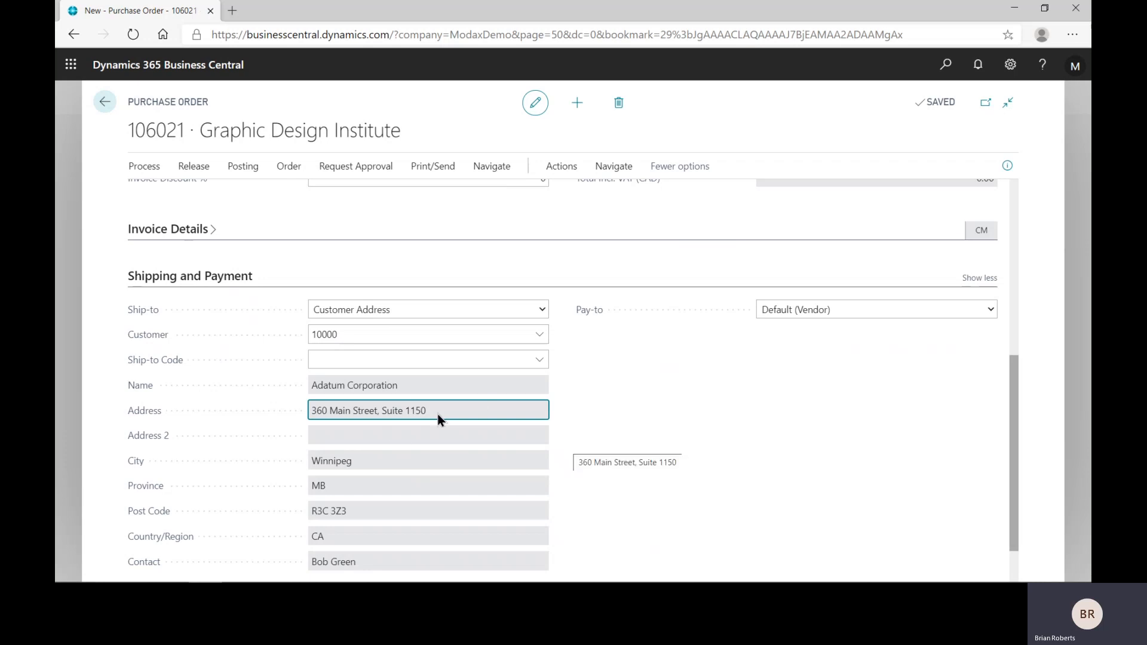
scroll(435, 422, "down", 1)
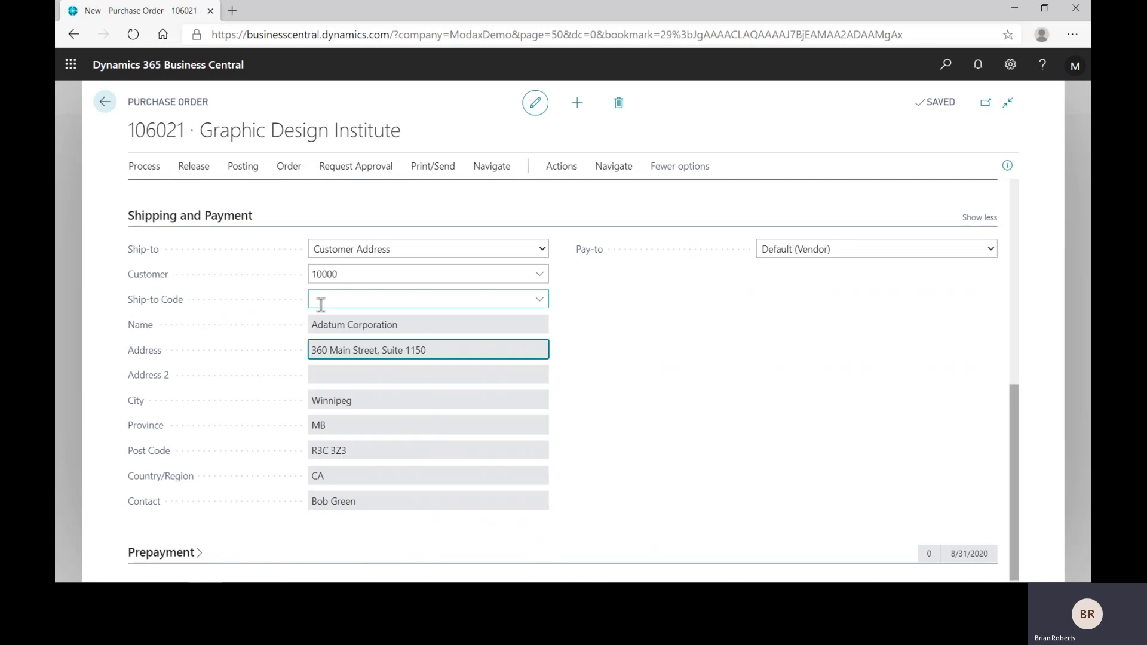
key("ctrl")
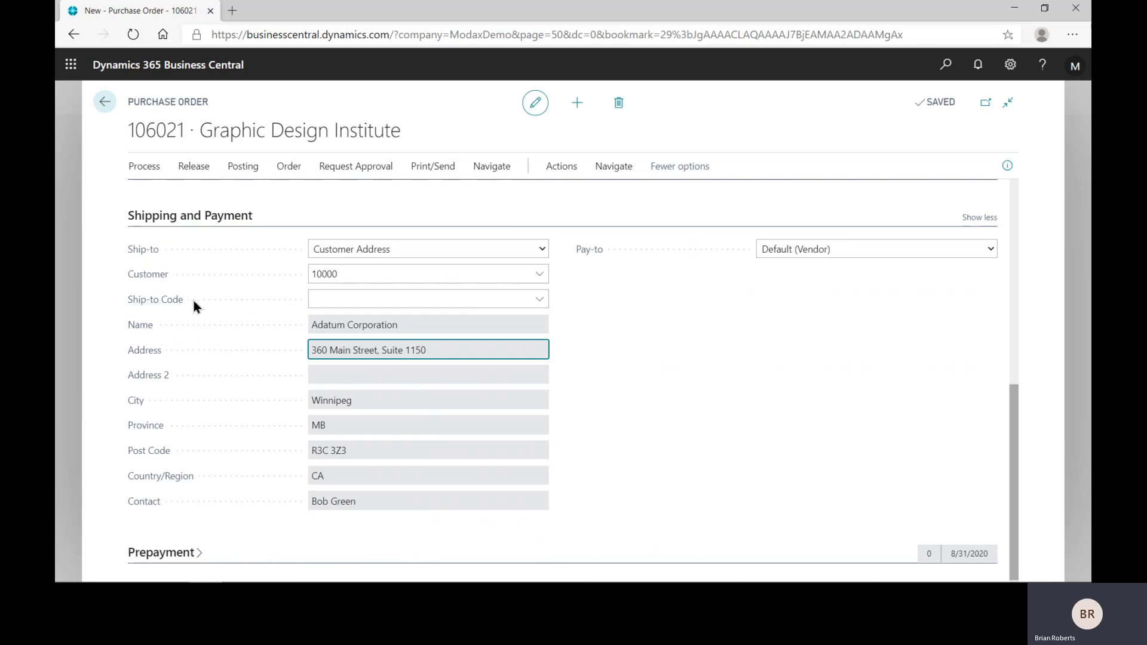
key("ctrl")
Step: Fill the purchase lines with the drop shipment Get Sales Order function, using Adatum Corporation's released order dated 8/17/2020
scroll(375, 288, "up", 6)
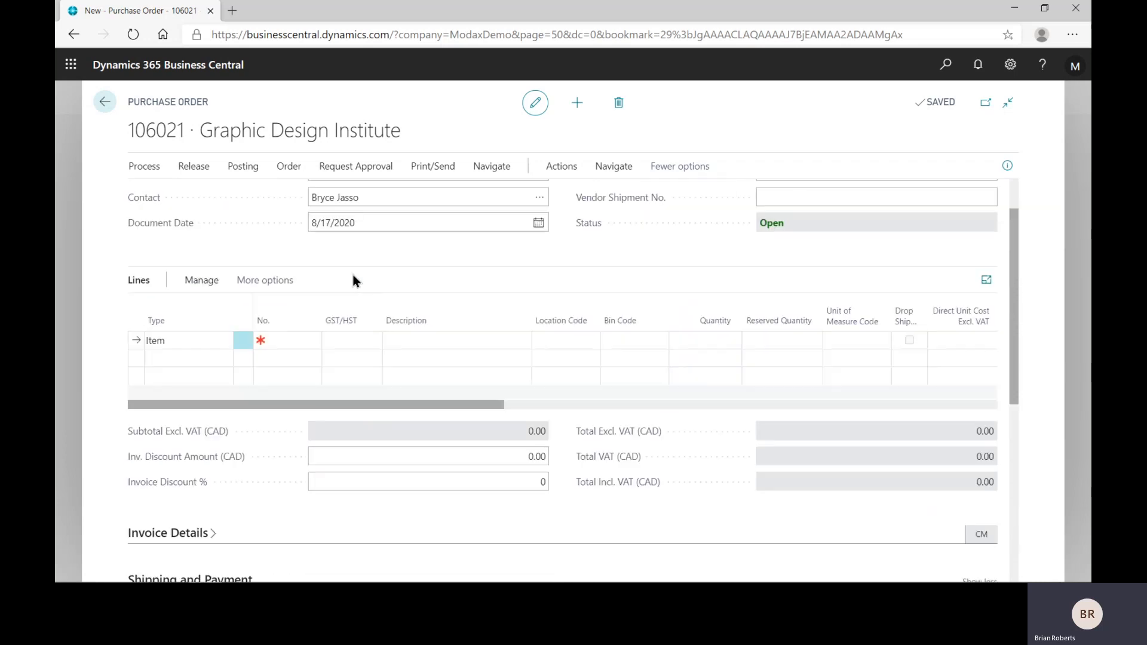
left_click(298, 344)
left_click(565, 171)
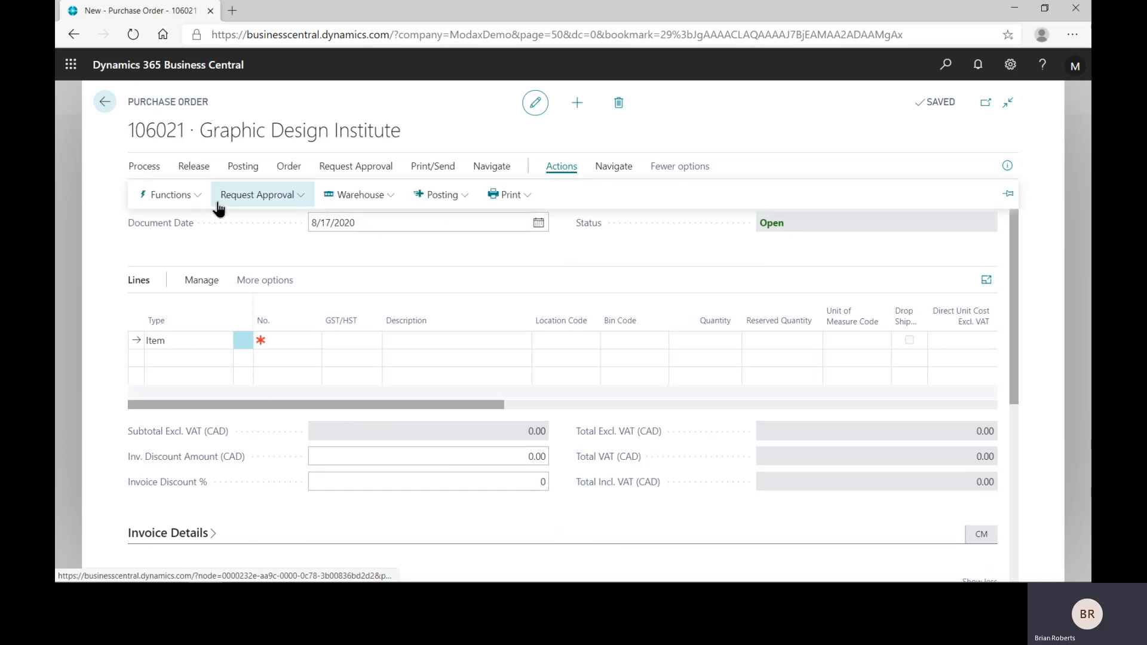
left_click(190, 202)
mouse_move(192, 321)
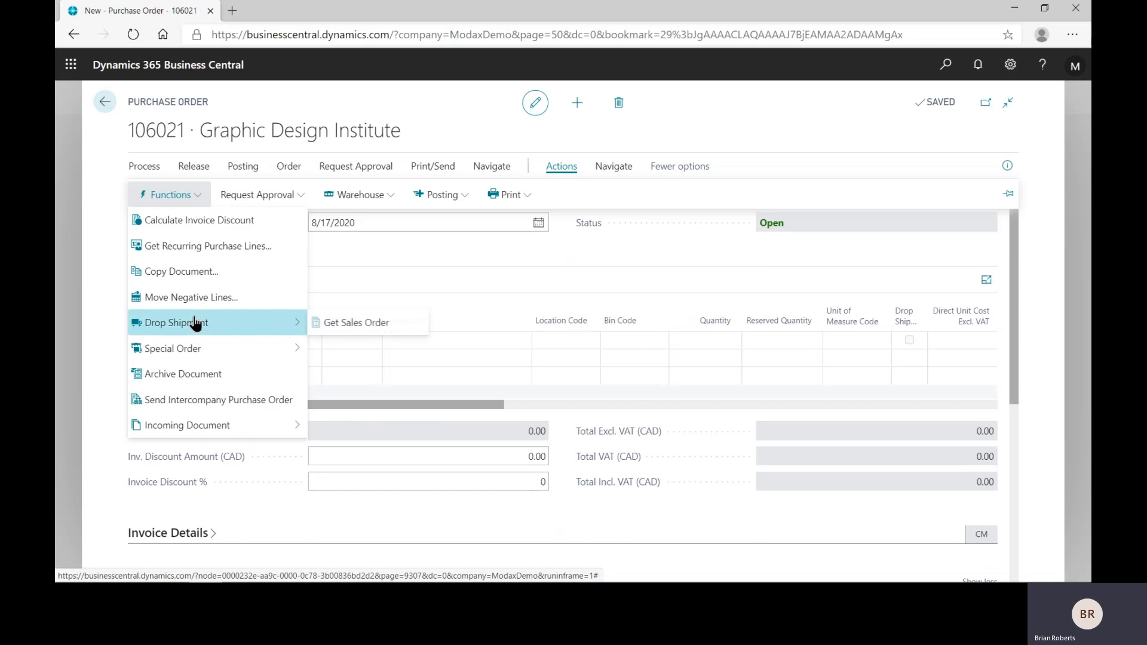
left_click(384, 326)
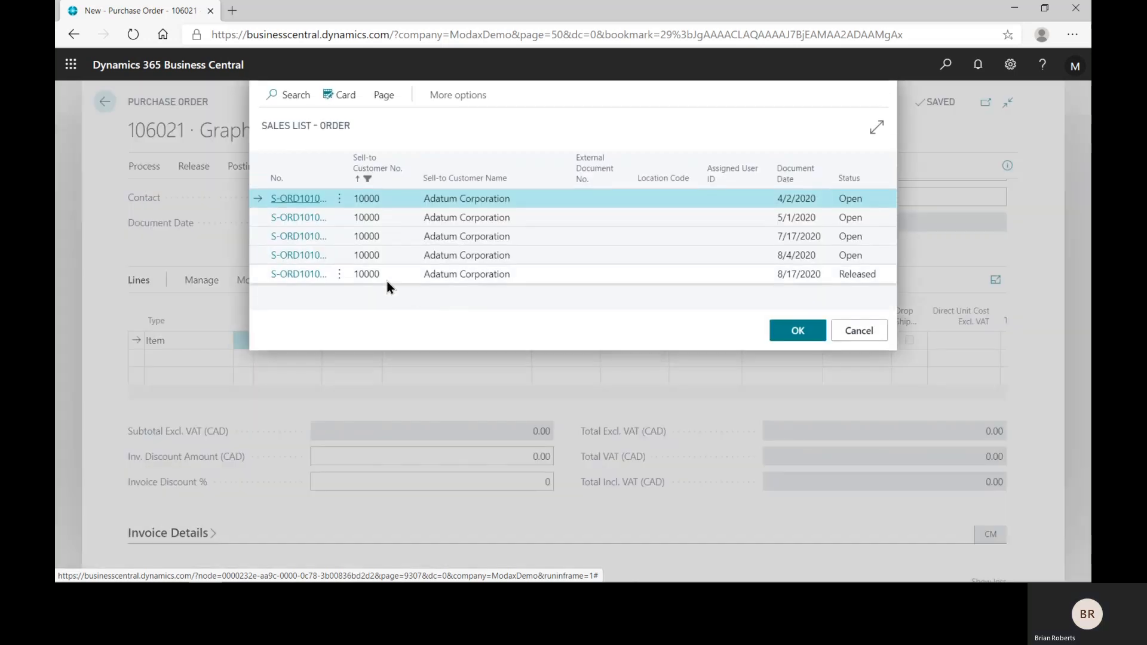
left_click(470, 272)
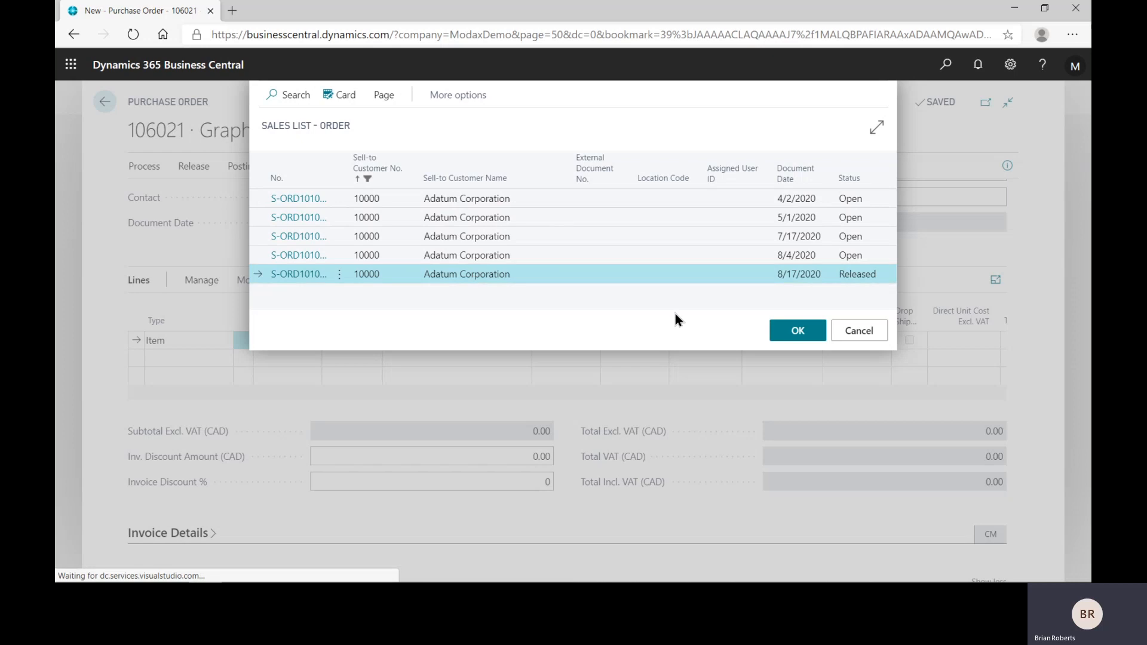
left_click(789, 332)
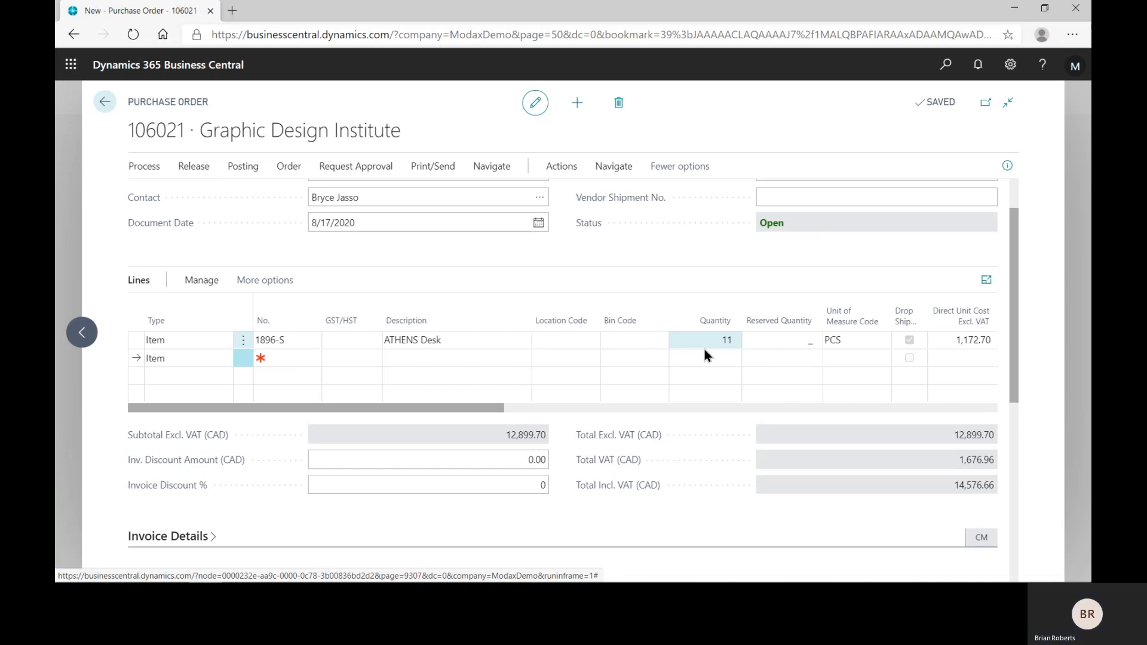
Step: Check the quantity, drop shipment flag and direct unit cost on the ATHENS Desk purchase line
left_click(744, 360)
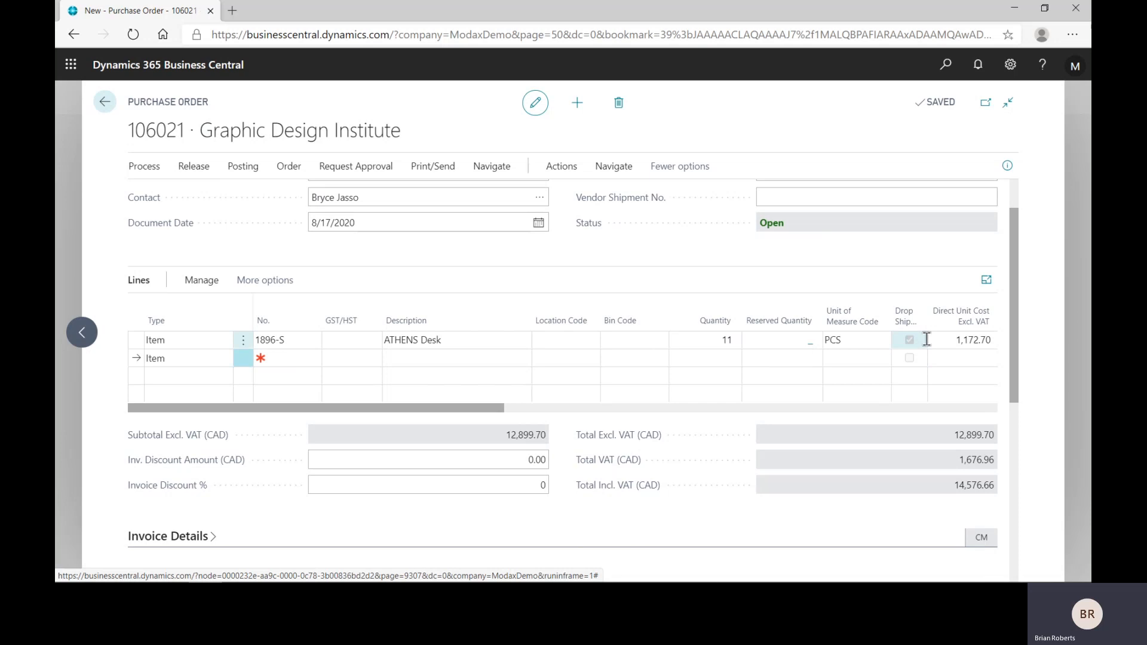
left_click(920, 322)
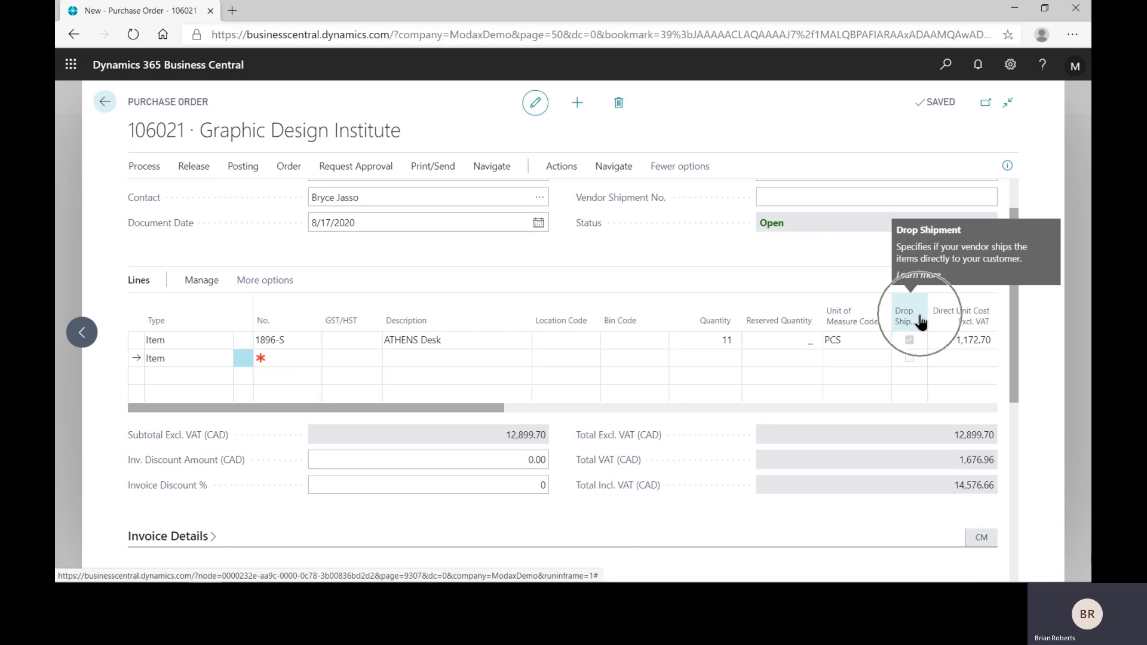
left_click(921, 342)
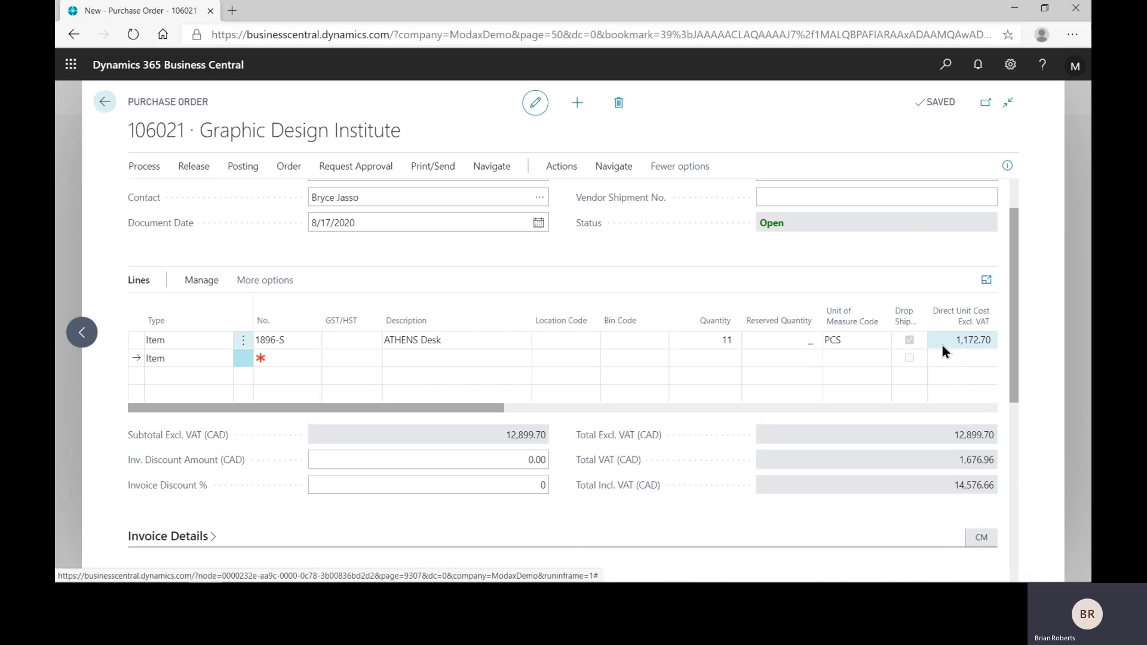
left_click(942, 345)
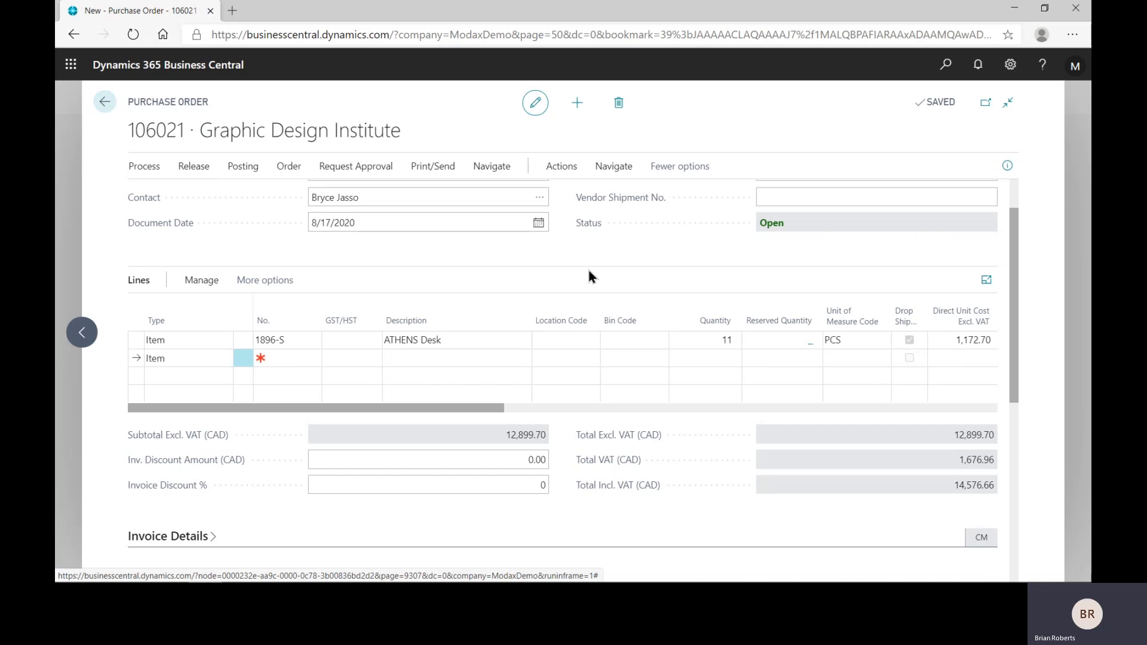
Step: Preview the printed purchase order and fit the page to the viewer's width
left_click(434, 173)
left_click(294, 195)
left_click(681, 539)
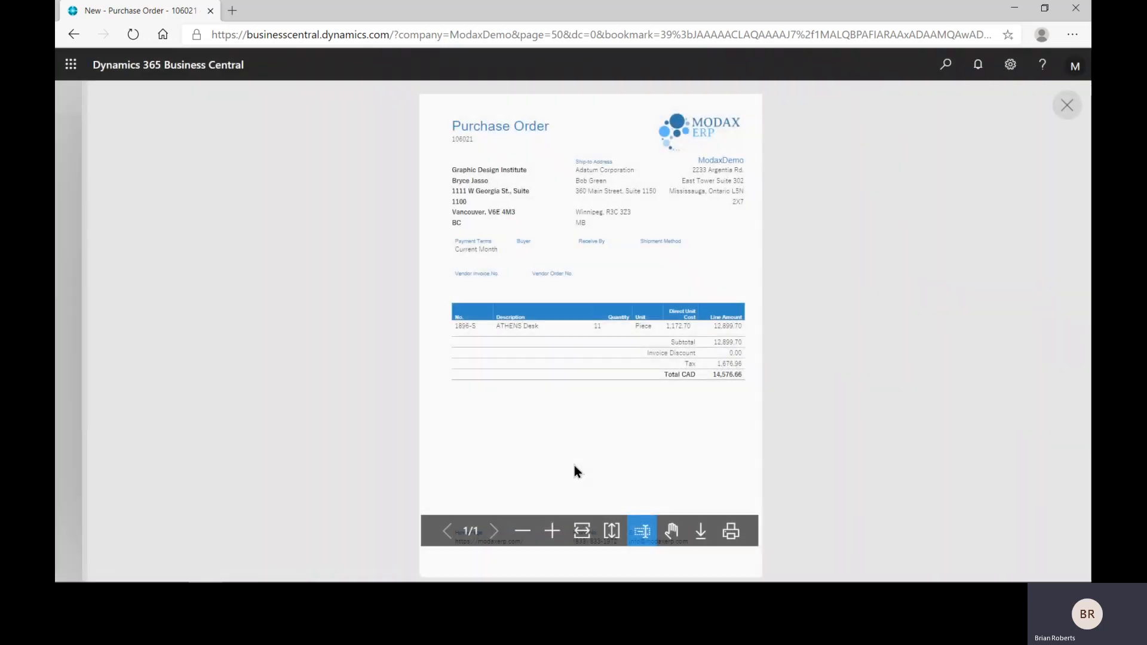
left_click(582, 530)
Step: Examine the ship-to, company and vendor addresses on the purchase order preview and close it
scroll(503, 304, "down", 1)
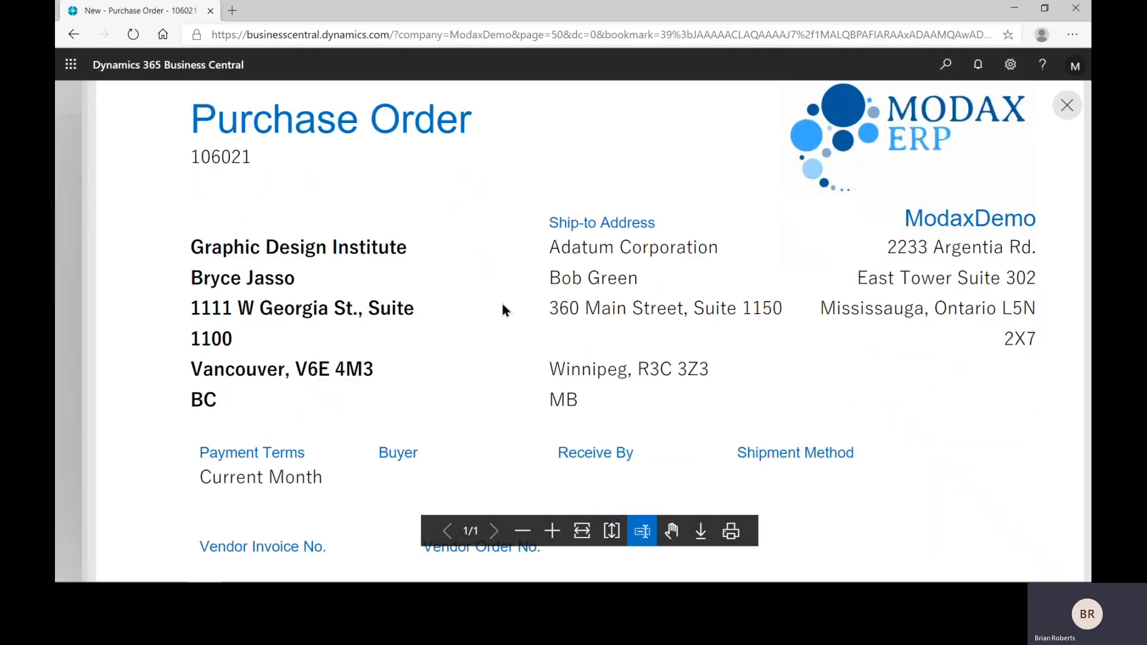
scroll(525, 246, "down", 1)
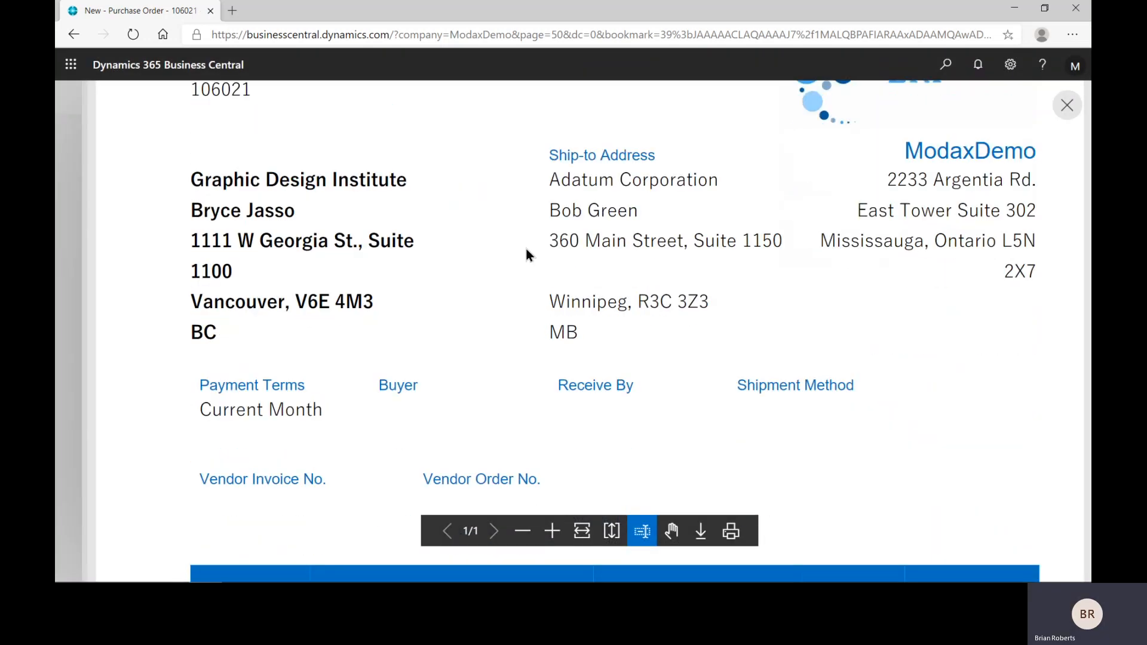
left_click(651, 270)
left_click(954, 272)
left_click(955, 274)
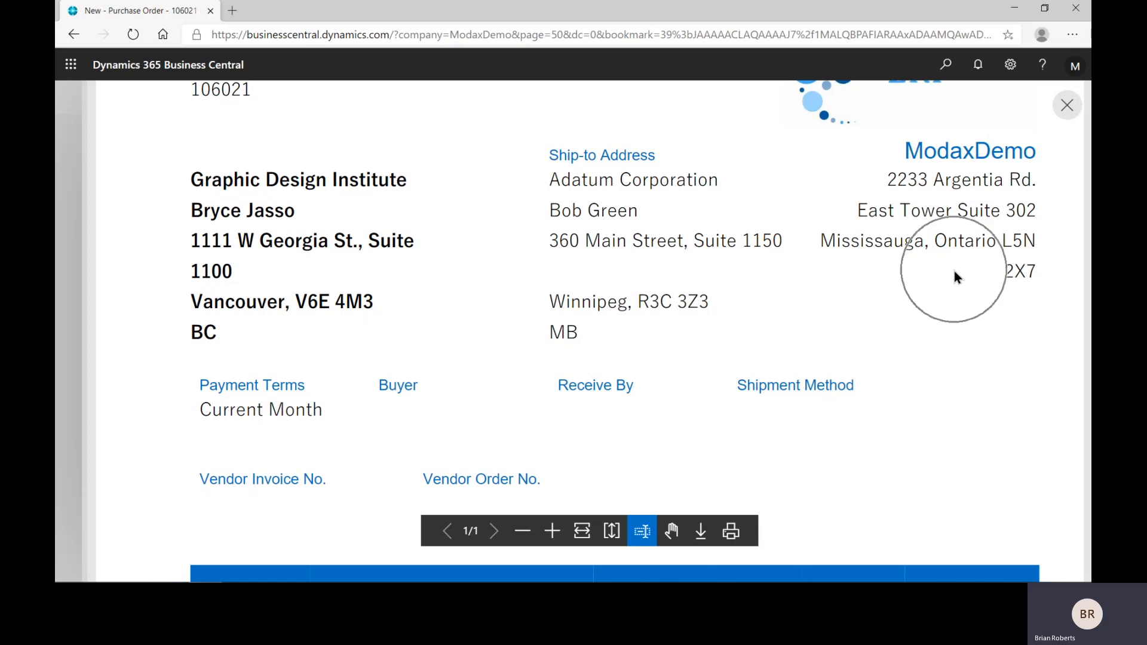
left_click(597, 264)
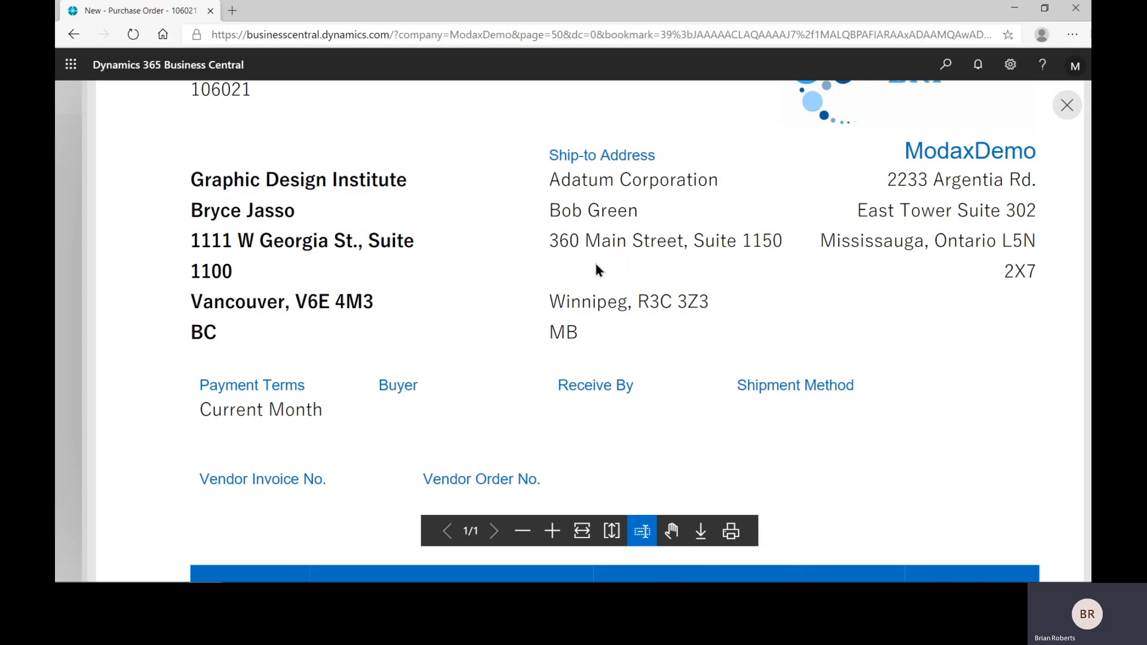
left_click(356, 264)
left_click(1067, 113)
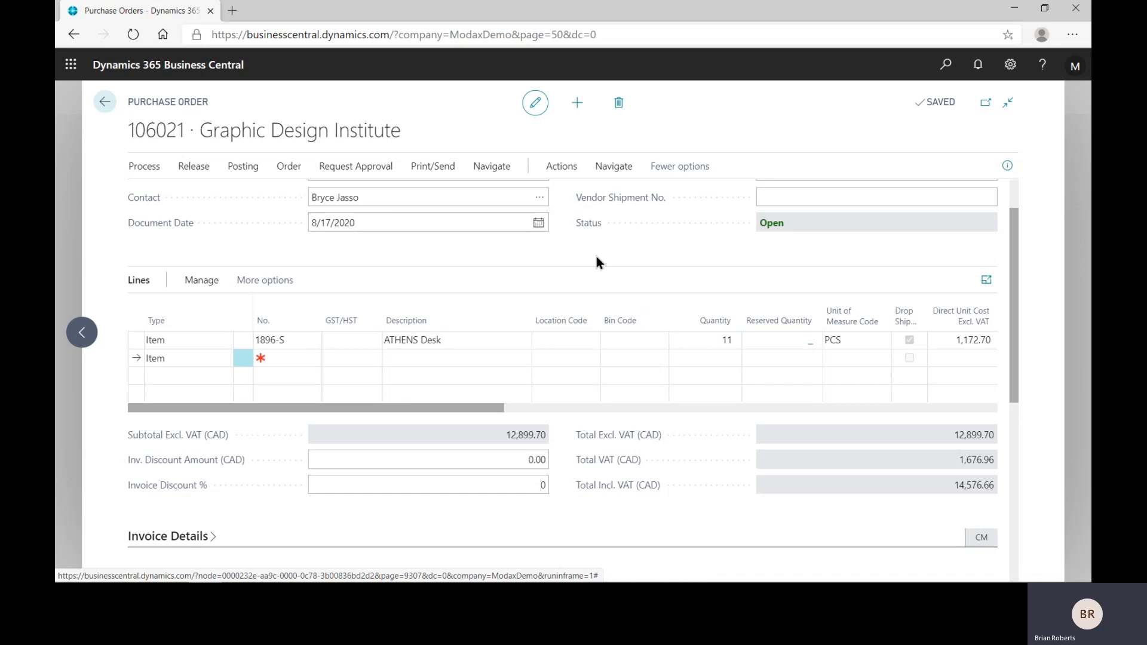
Step: Check the quantity to receive on the purchase line and post the purchase order as Receive only
left_click_drag(465, 409, 645, 410)
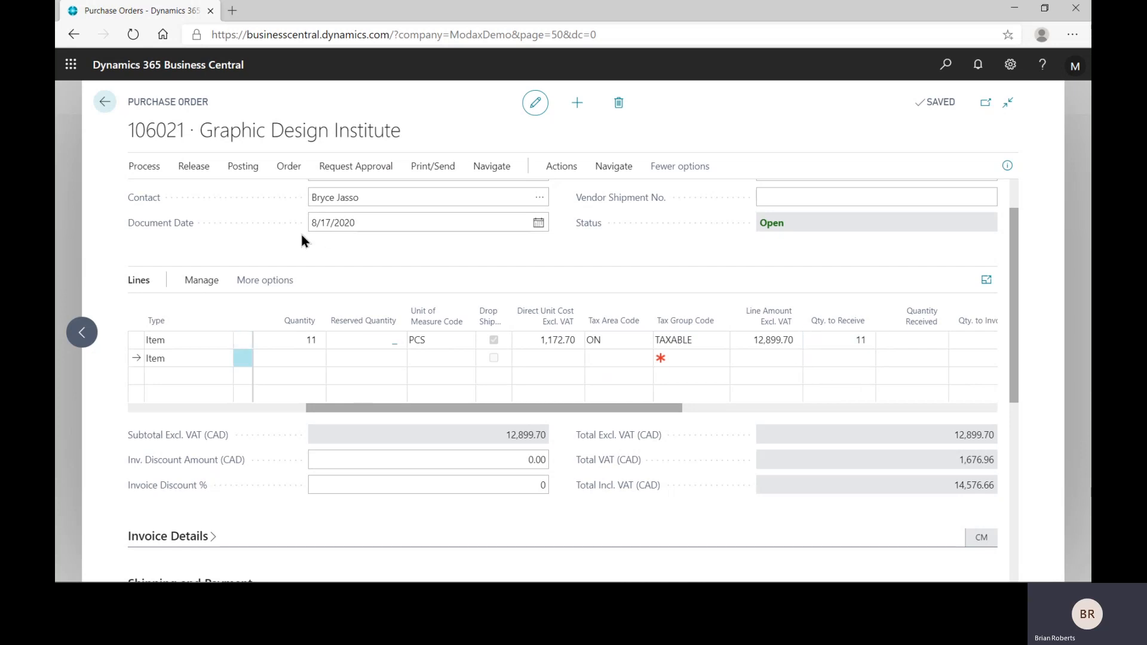
left_click(823, 341)
left_click(242, 166)
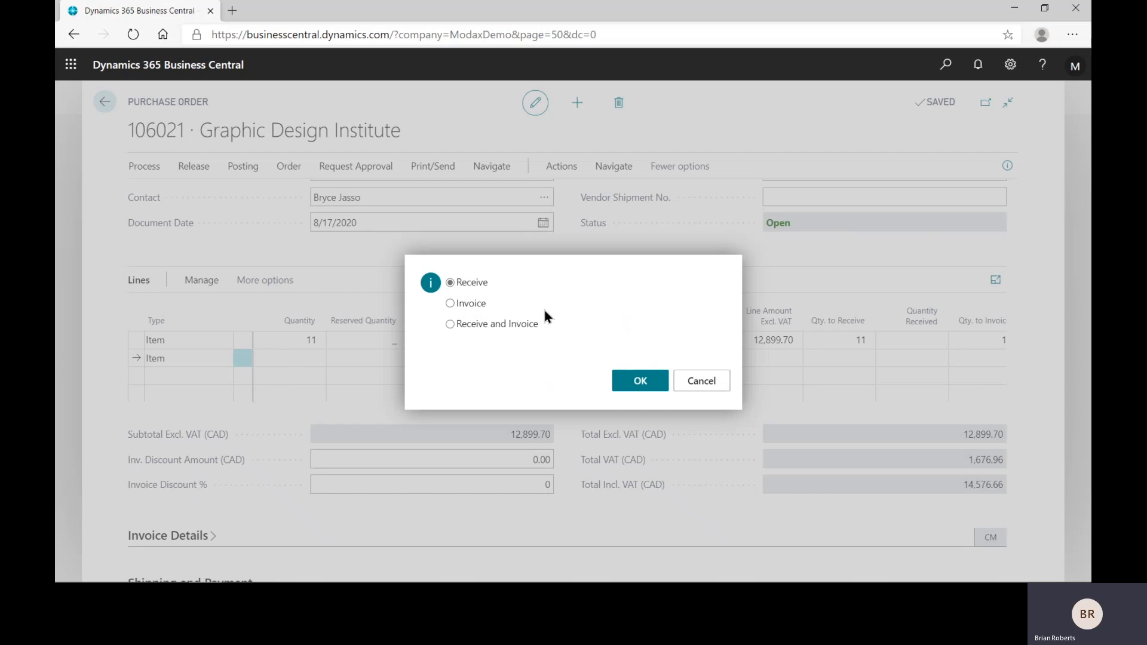
left_click(648, 380)
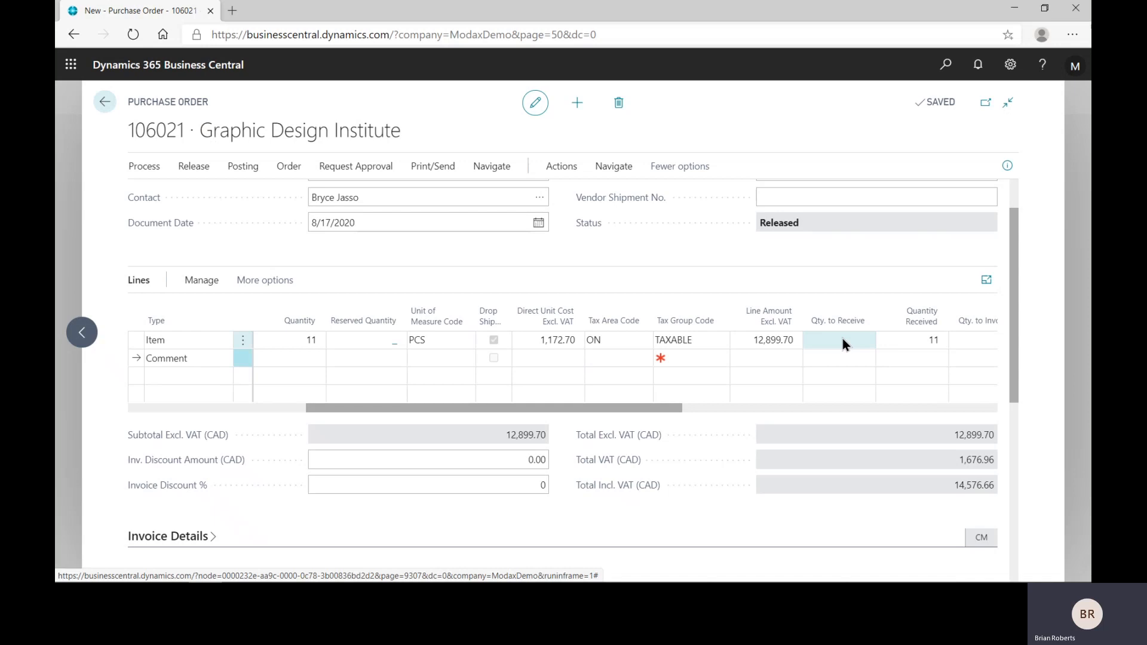
Step: Open Adatum Corporation's released sales order dated 8/17/2020 and check the shipped quantity on the ATHENS Desk line
left_click(106, 103)
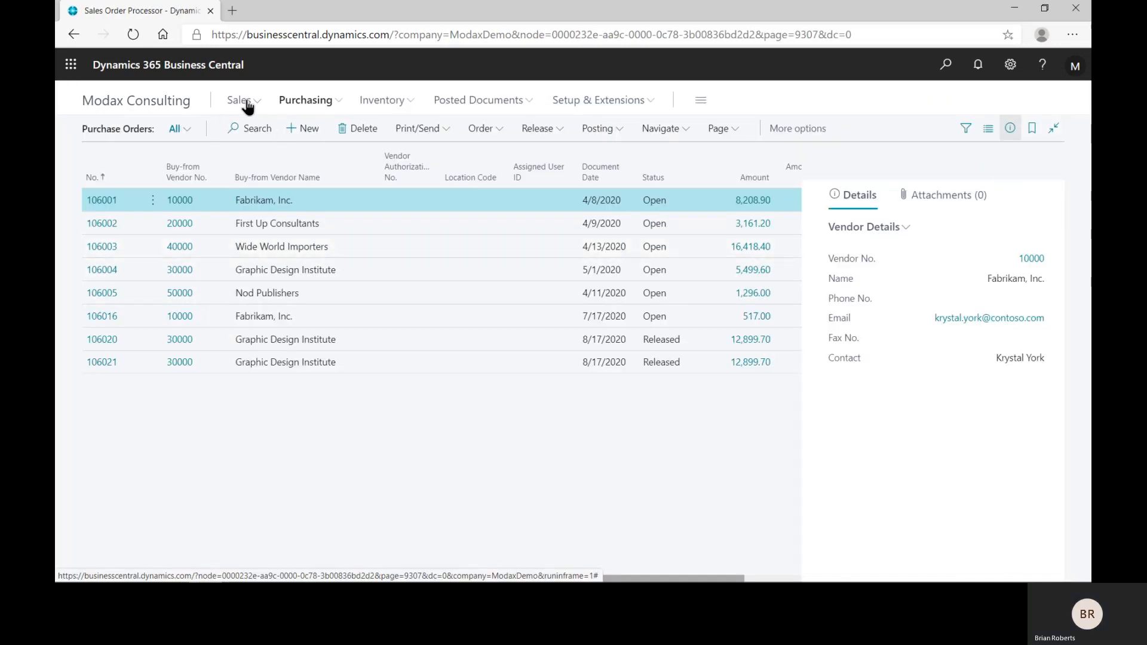
left_click(245, 101)
left_click(121, 163)
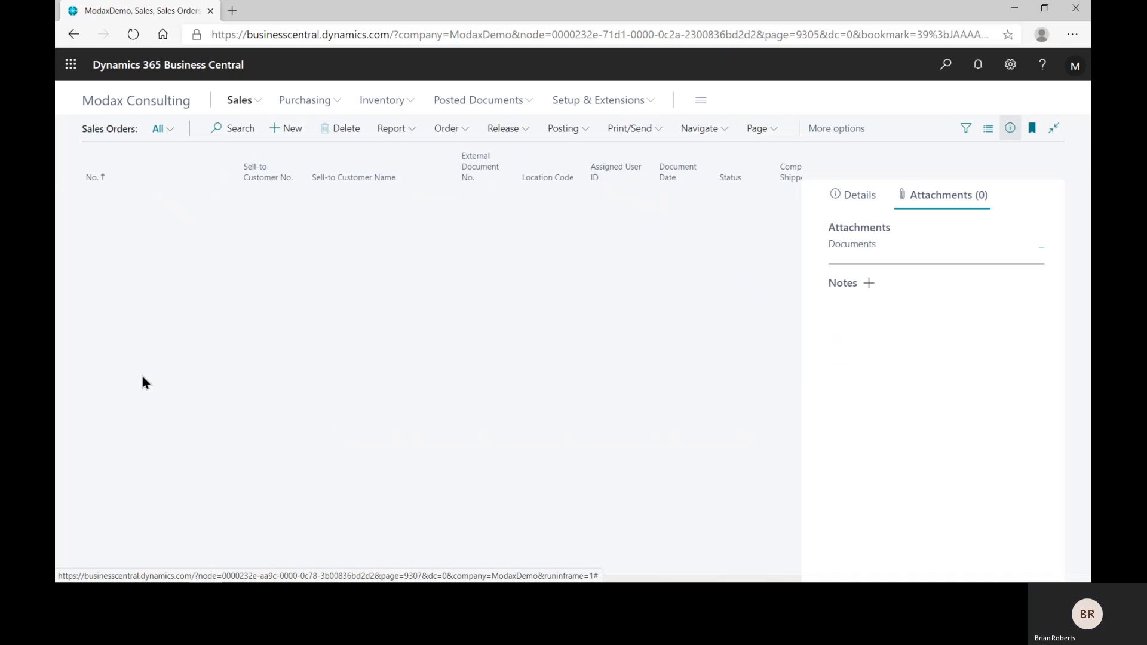
left_click(115, 501)
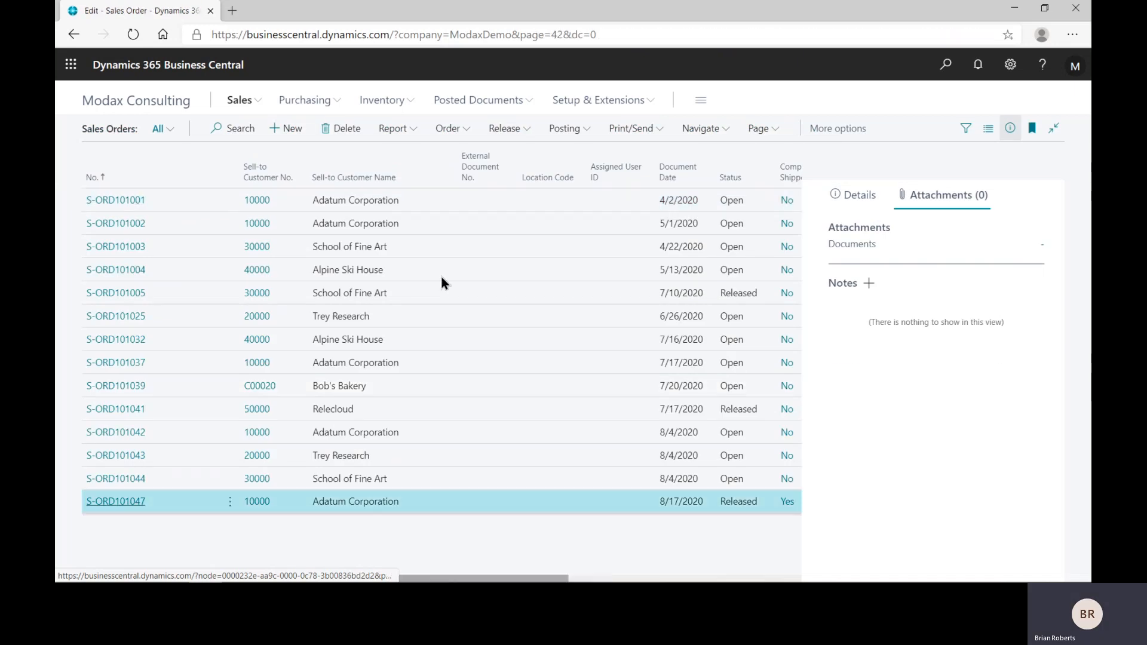
scroll(556, 407, "down", 2)
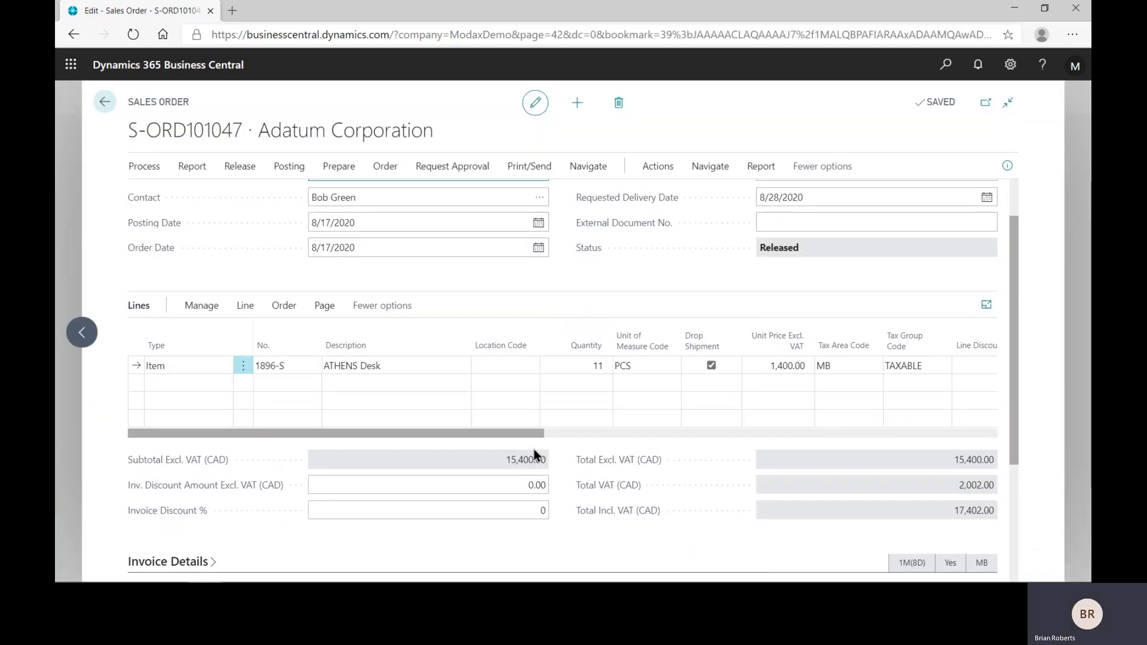
left_click_drag(506, 432, 742, 440)
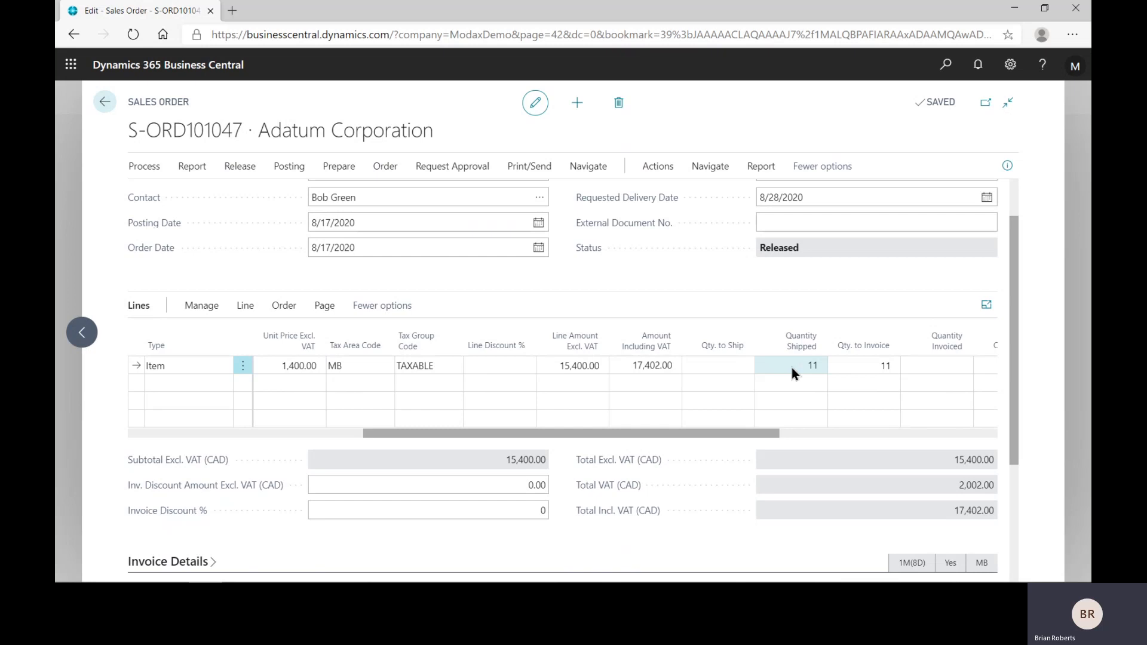
Step: Post the sales order with the Invoice option and decline opening the posted invoice
left_click(293, 170)
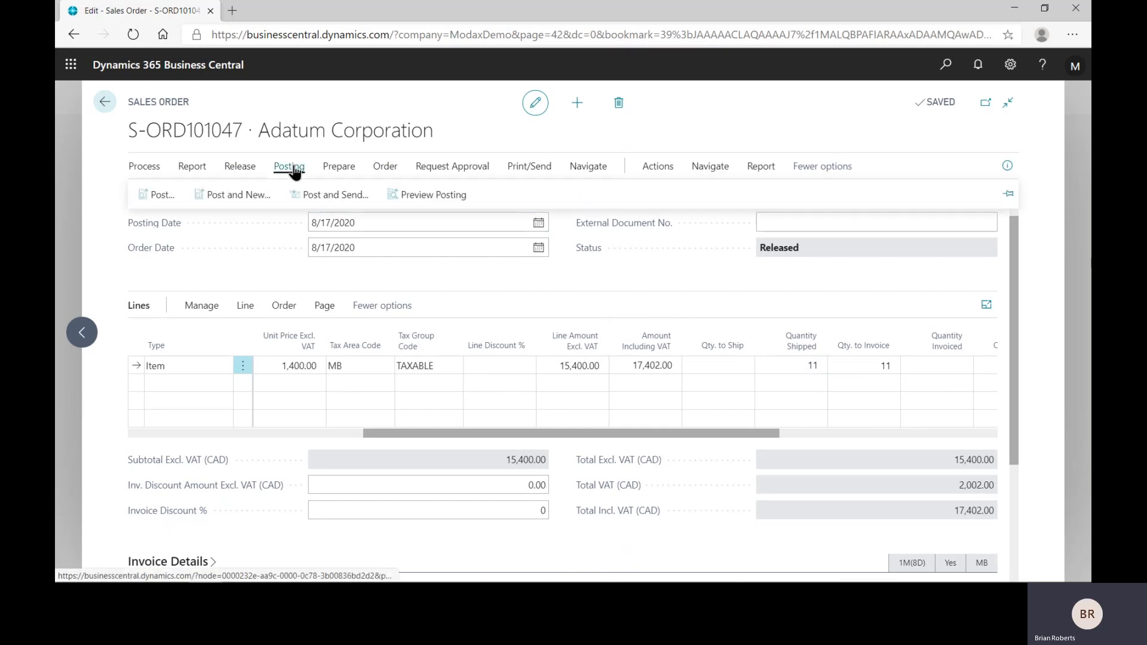
left_click(154, 197)
left_click(451, 304)
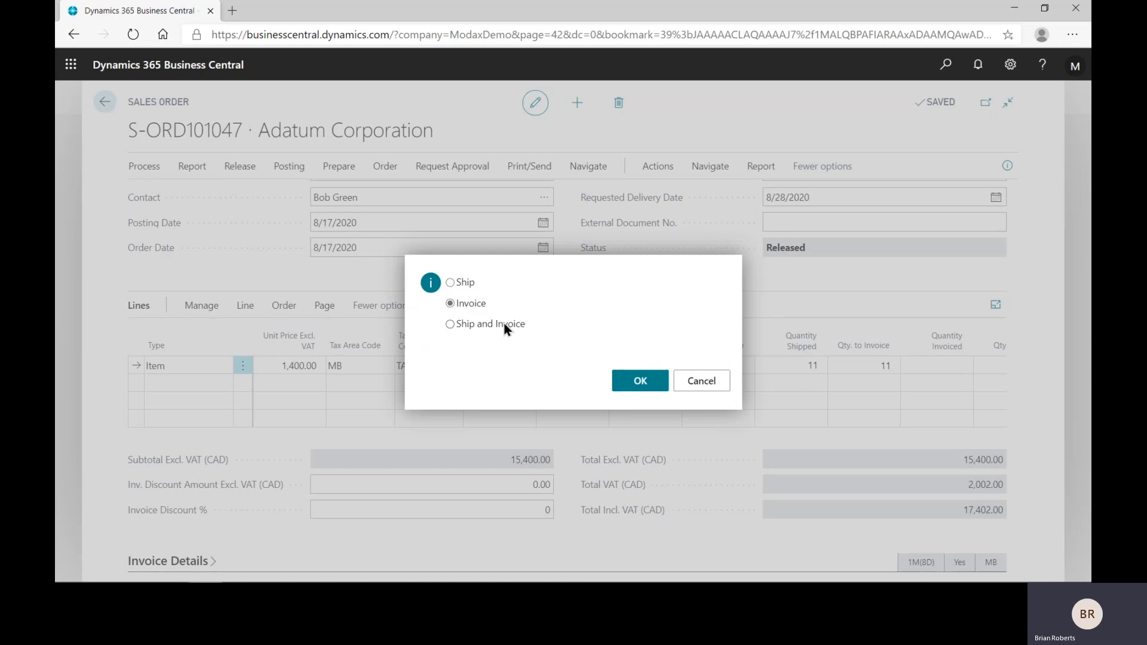
left_click(635, 382)
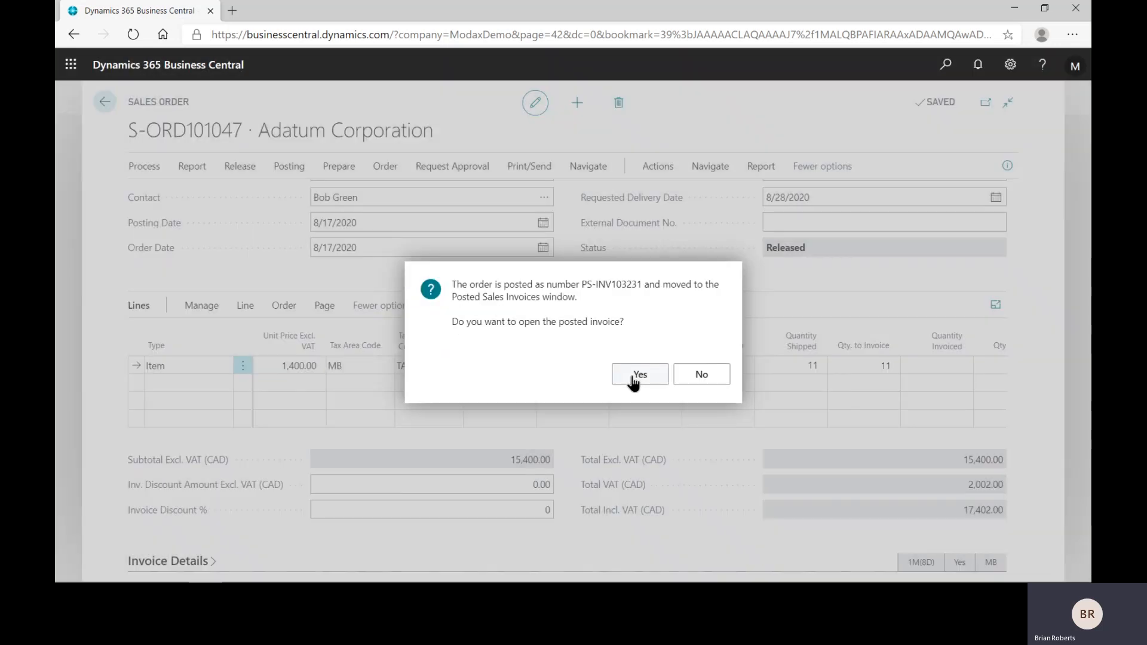
left_click(701, 375)
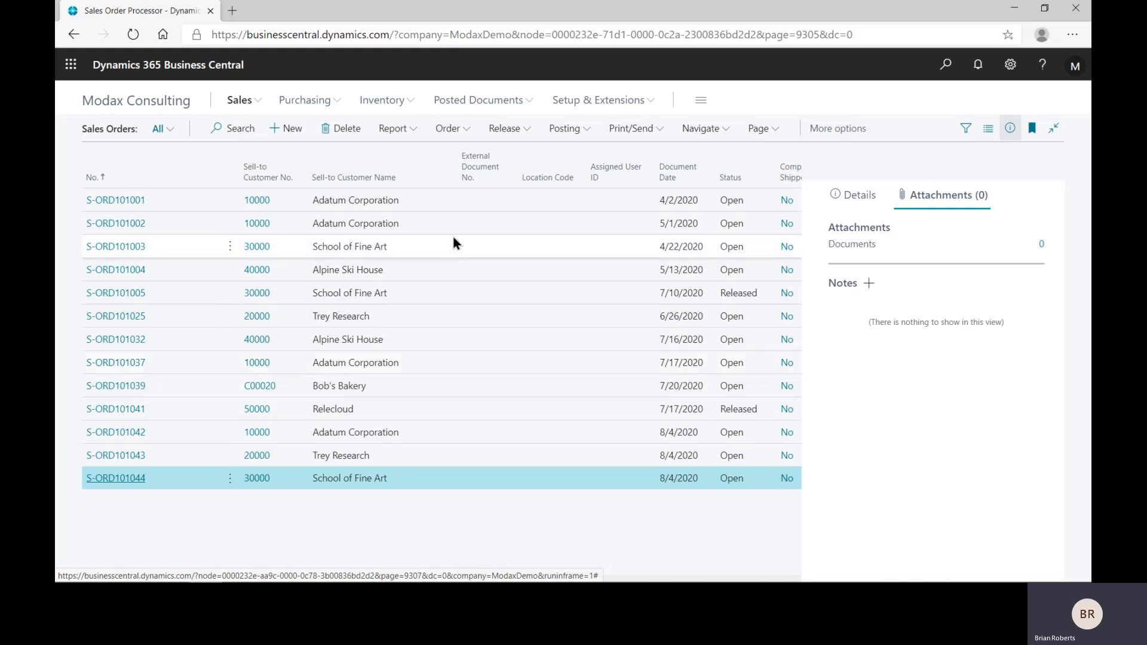
Step: Create a new sales order for Adatum Corporation with a requested delivery date of 8/28/2020
left_click(292, 129)
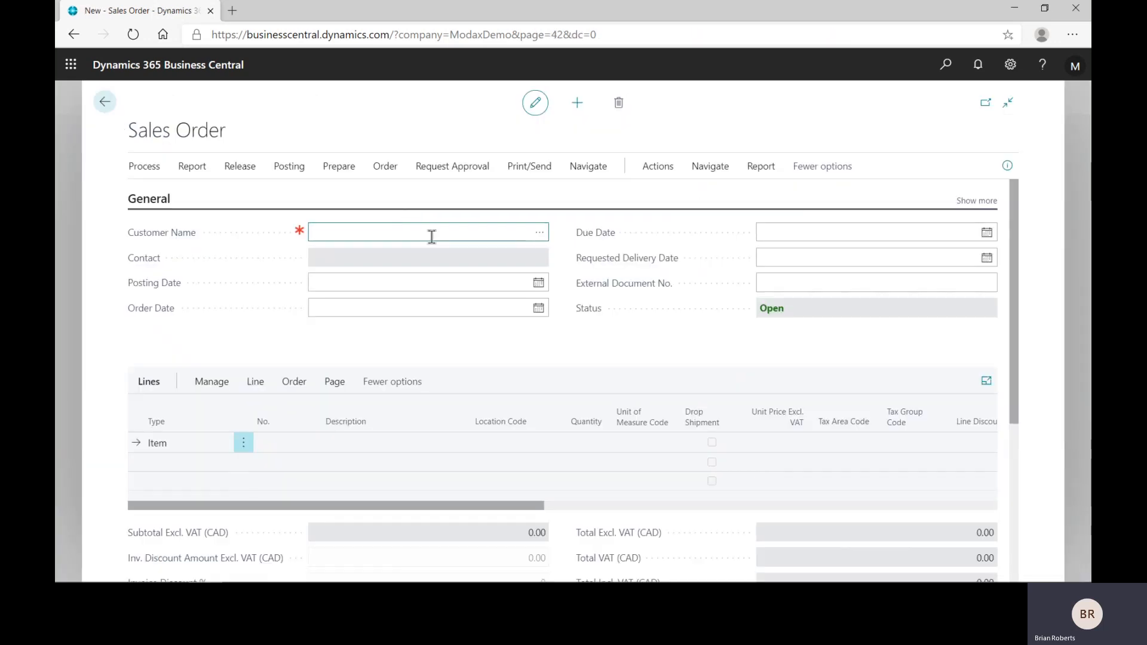
left_click(539, 233)
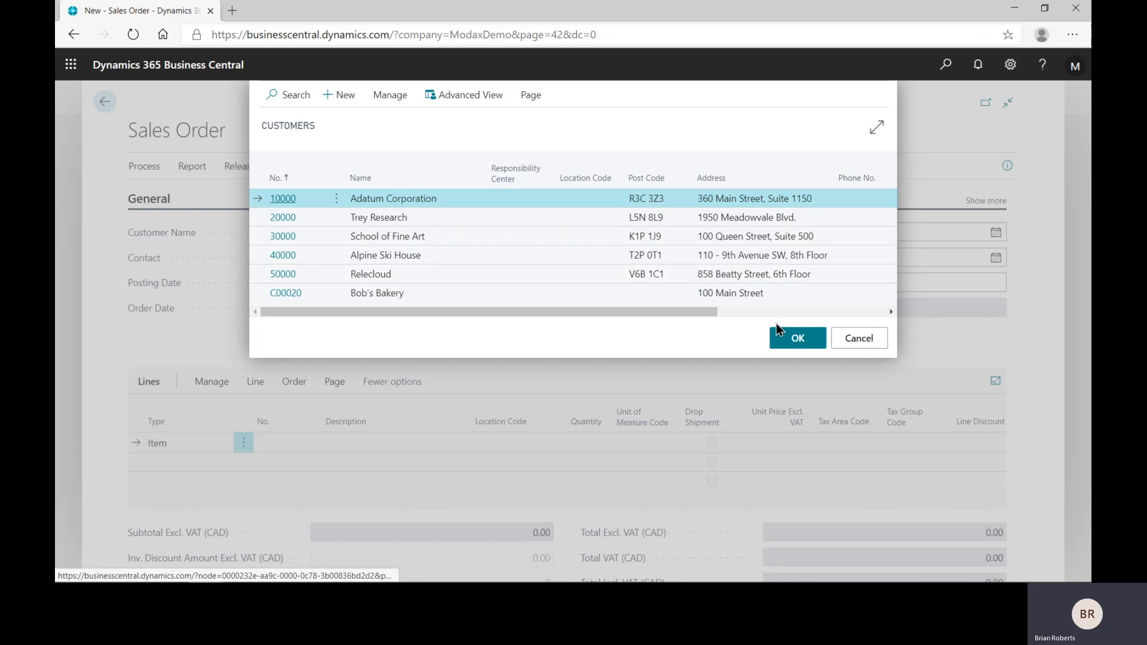
left_click(779, 330)
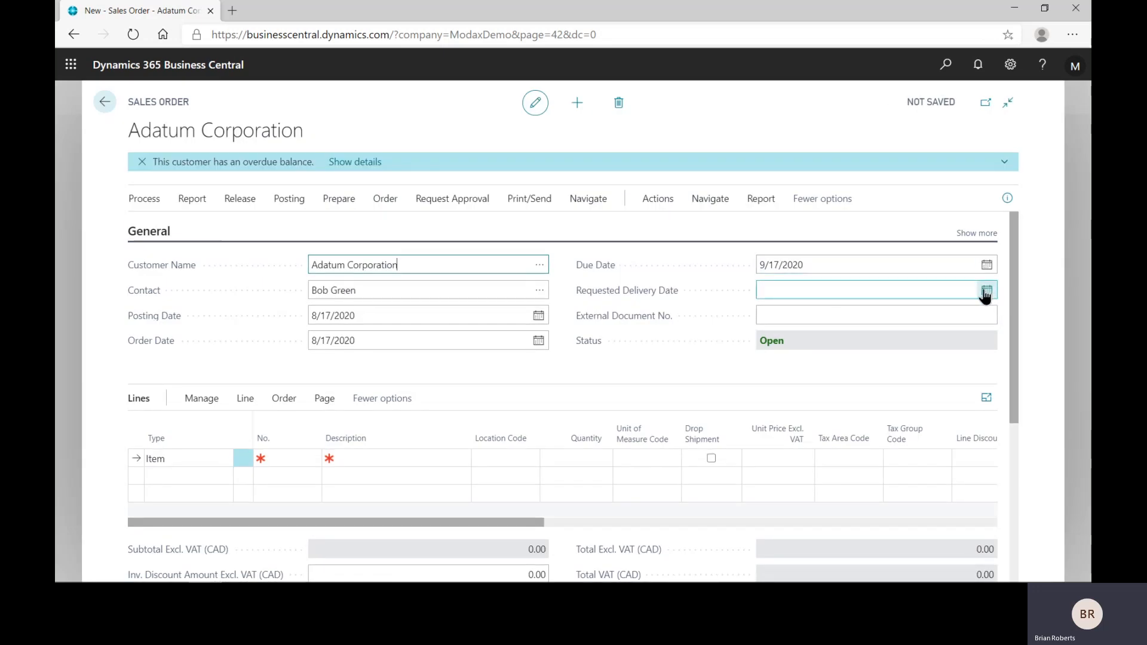
left_click(975, 291)
left_click(878, 402)
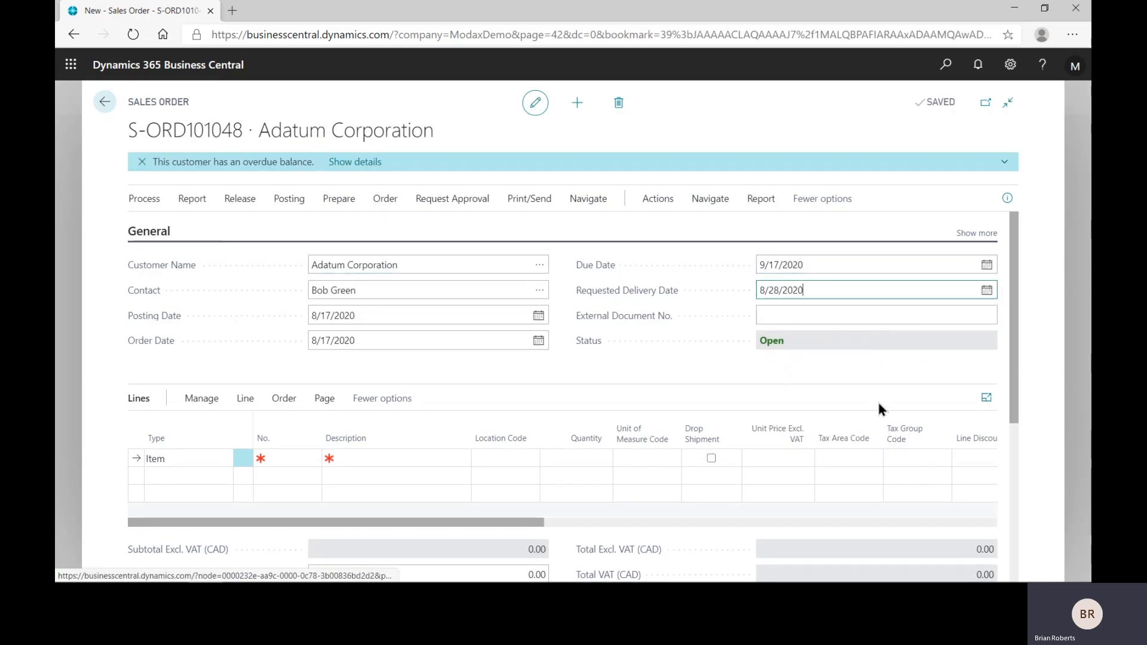
Step: Add item 1896-S, ATHENS Desk, to the first sales line with a quantity of 12
left_click(281, 459)
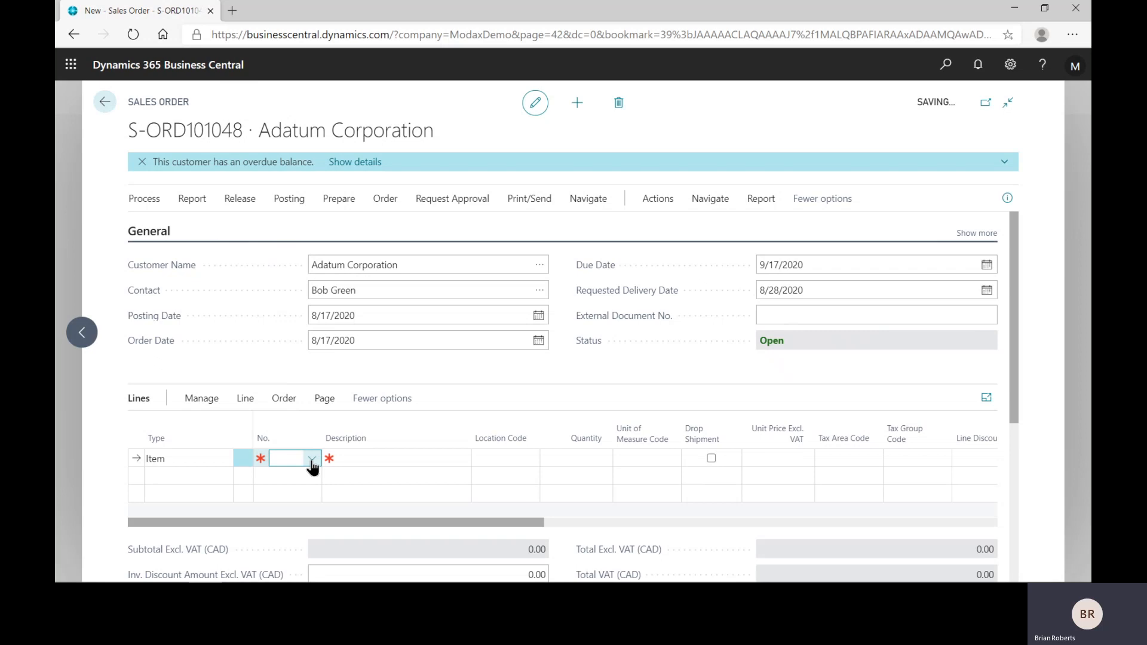
left_click(312, 459)
left_click(310, 332)
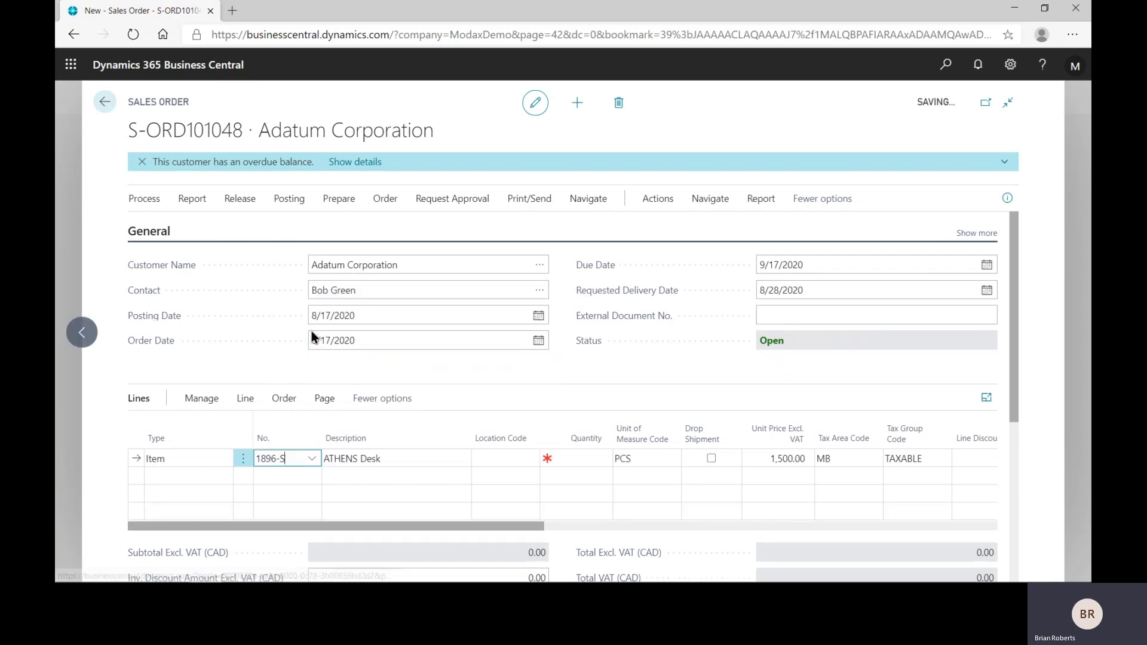
key("Tab")
key("Tab")
key("Tab")
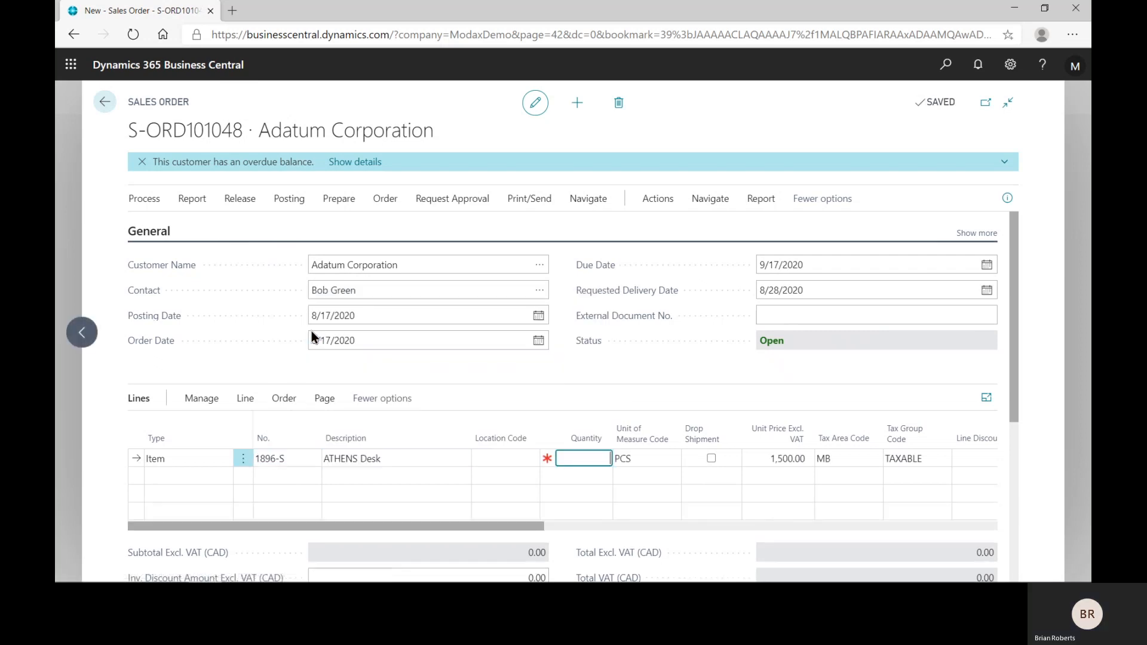
type("12")
key("Tab")
key("Tab")
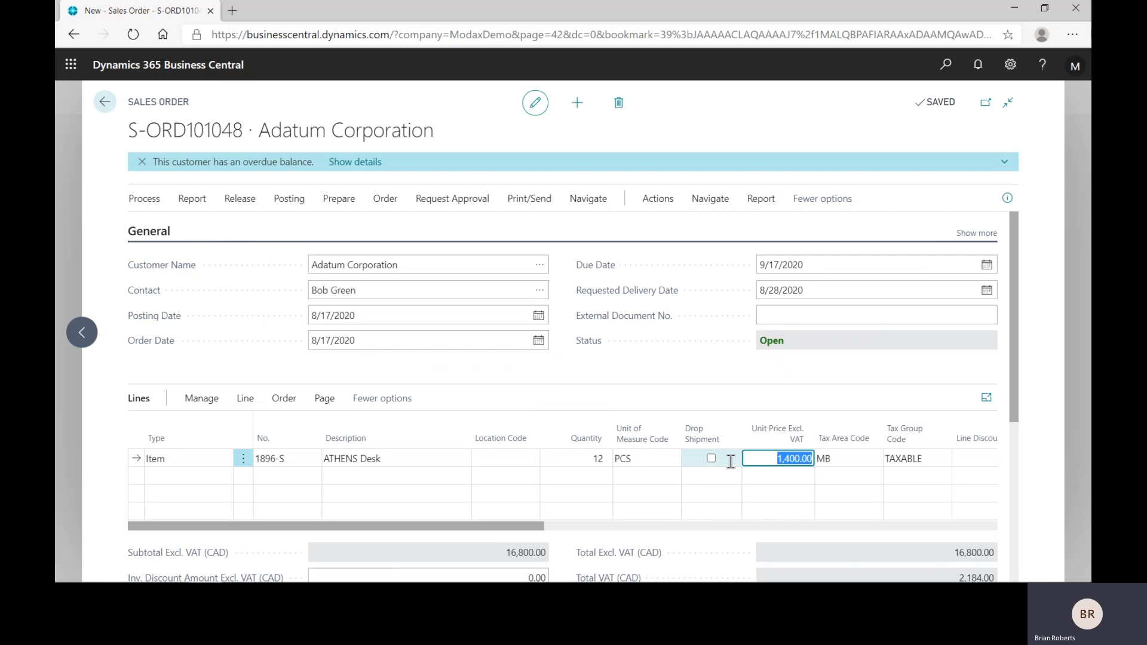
Step: Flag the ATHENS Desk line as a drop shipment, then release the sales order and return to the order list
left_click(711, 460)
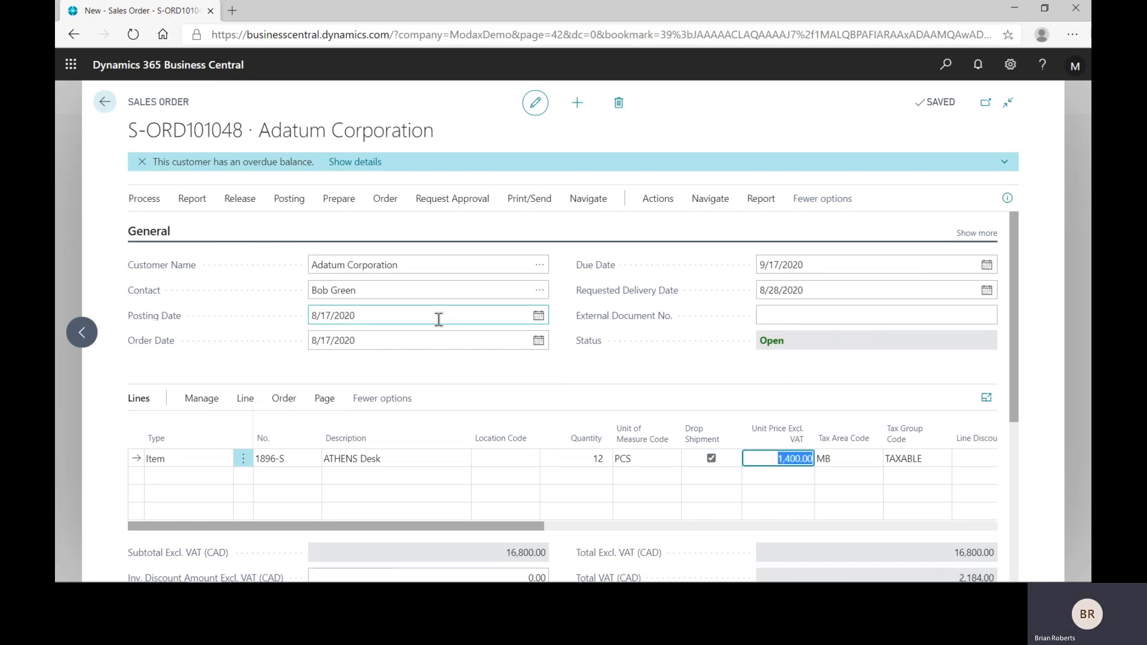
left_click(239, 199)
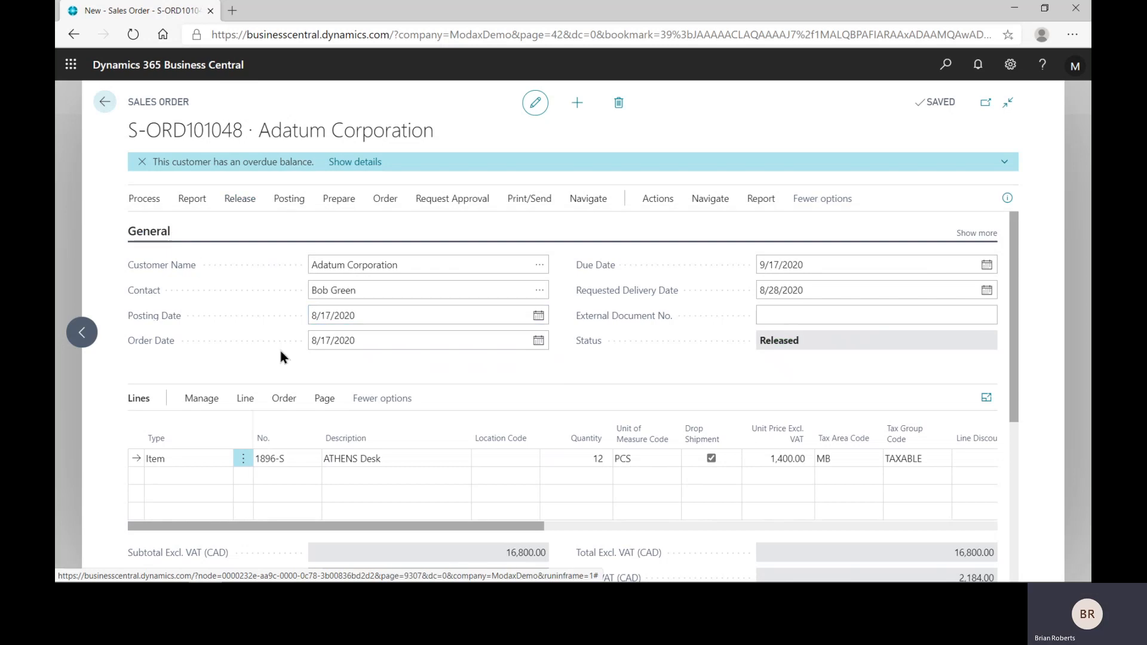
left_click(104, 102)
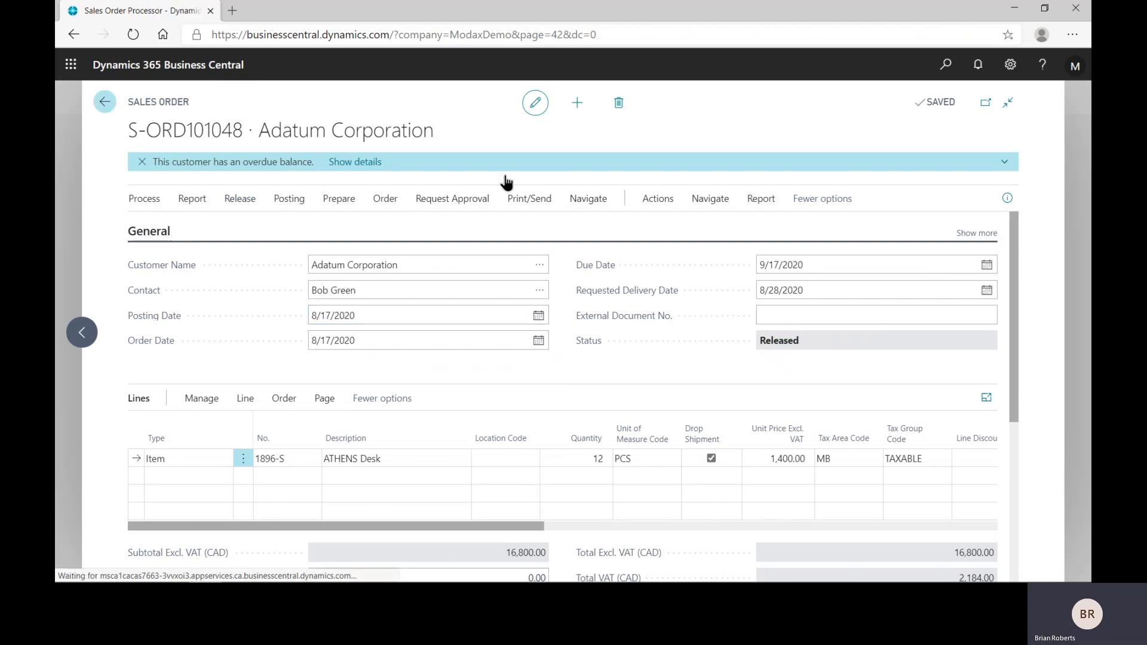
Step: Search for "req work" and open the Requisition Worksheets page
left_click(946, 66)
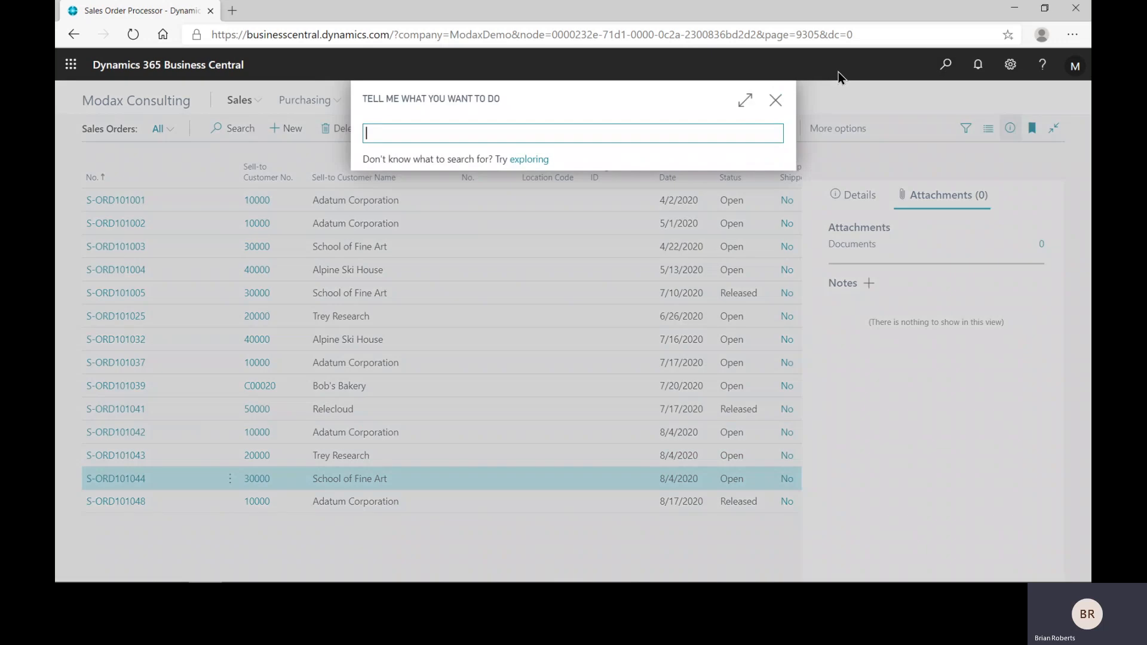
type("req work")
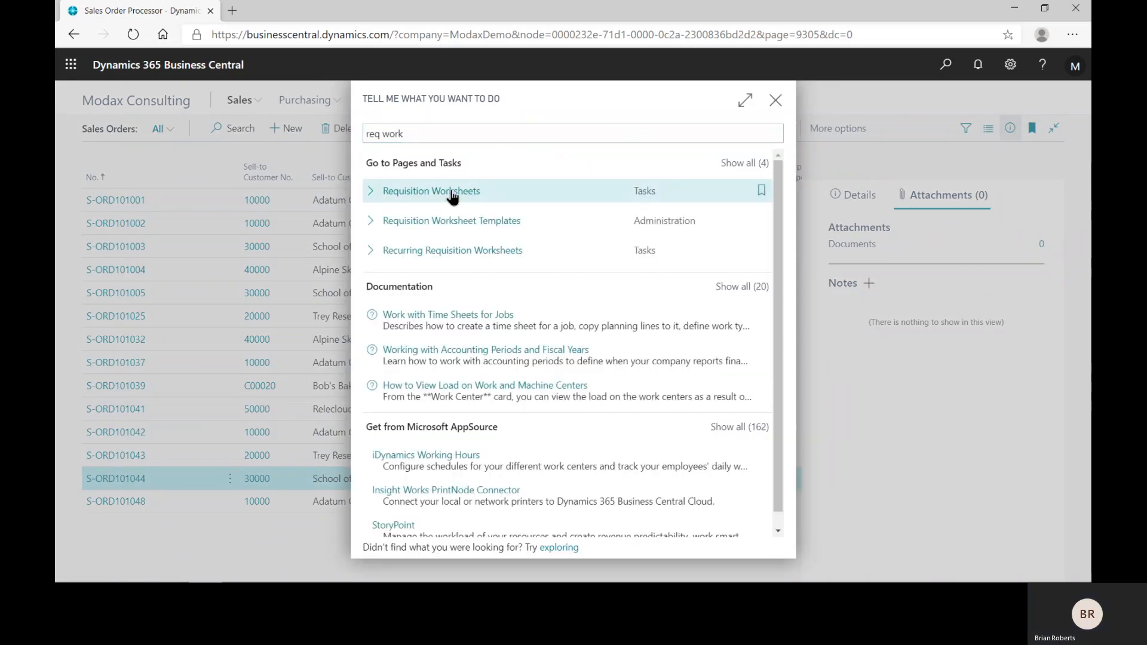
left_click(452, 193)
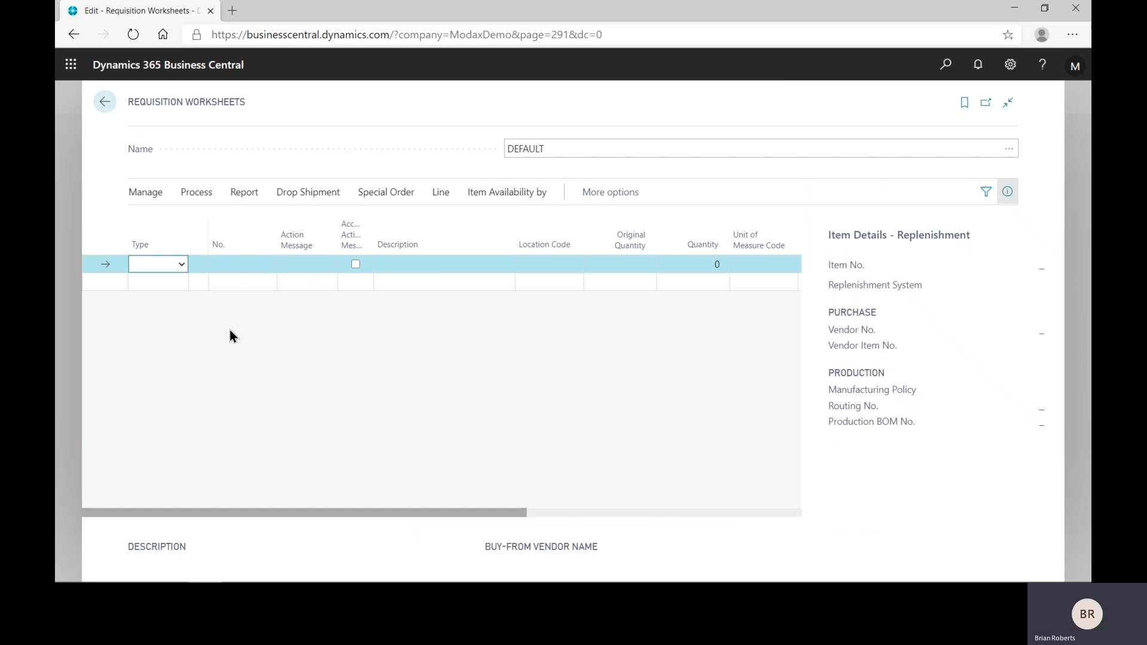
Step: Copy the drop shipment sales lines into the DEFAULT worksheet with Get Sales Orders, retrieving dimensions from Item and leaving the filters empty
left_click(149, 192)
left_click(196, 193)
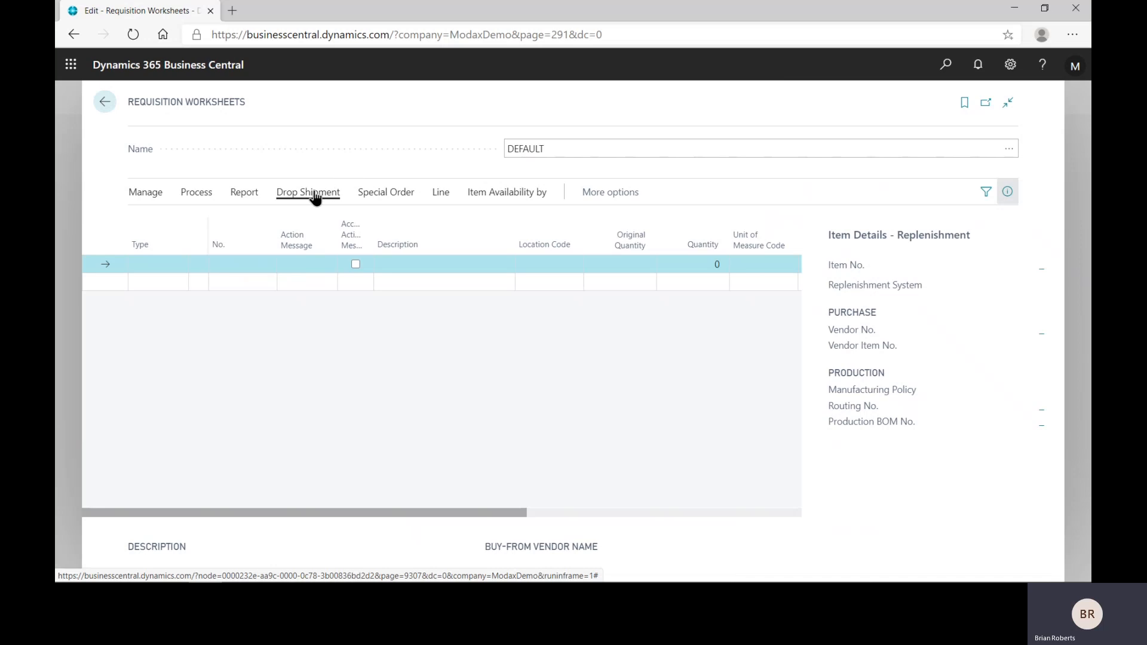
left_click(315, 196)
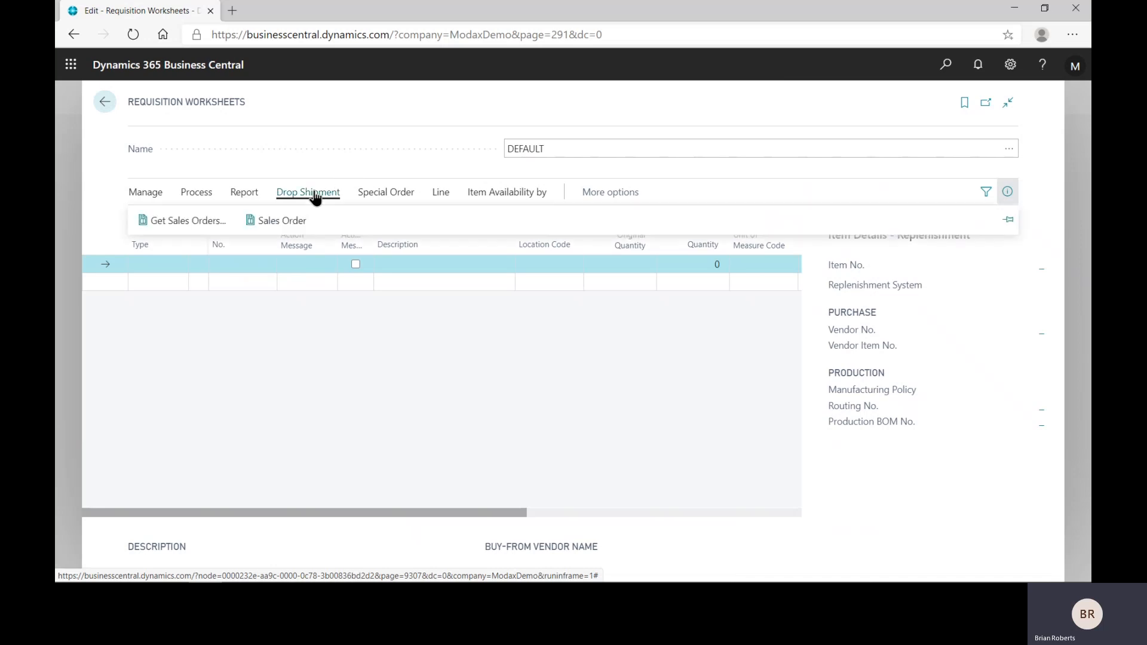
left_click(196, 224)
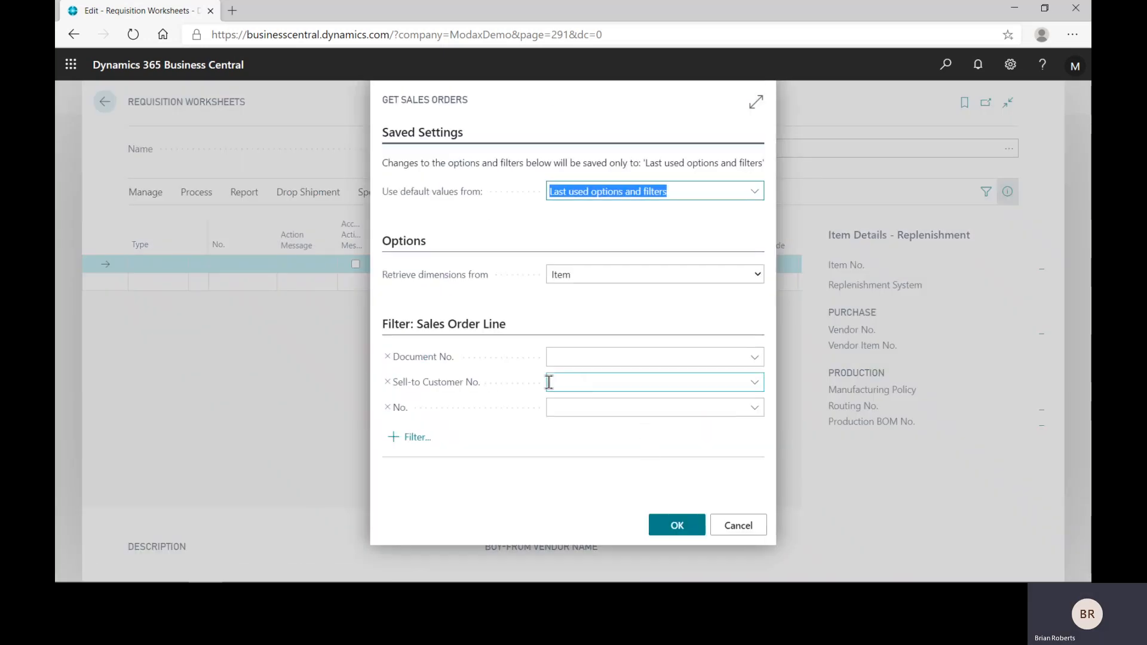
left_click(675, 526)
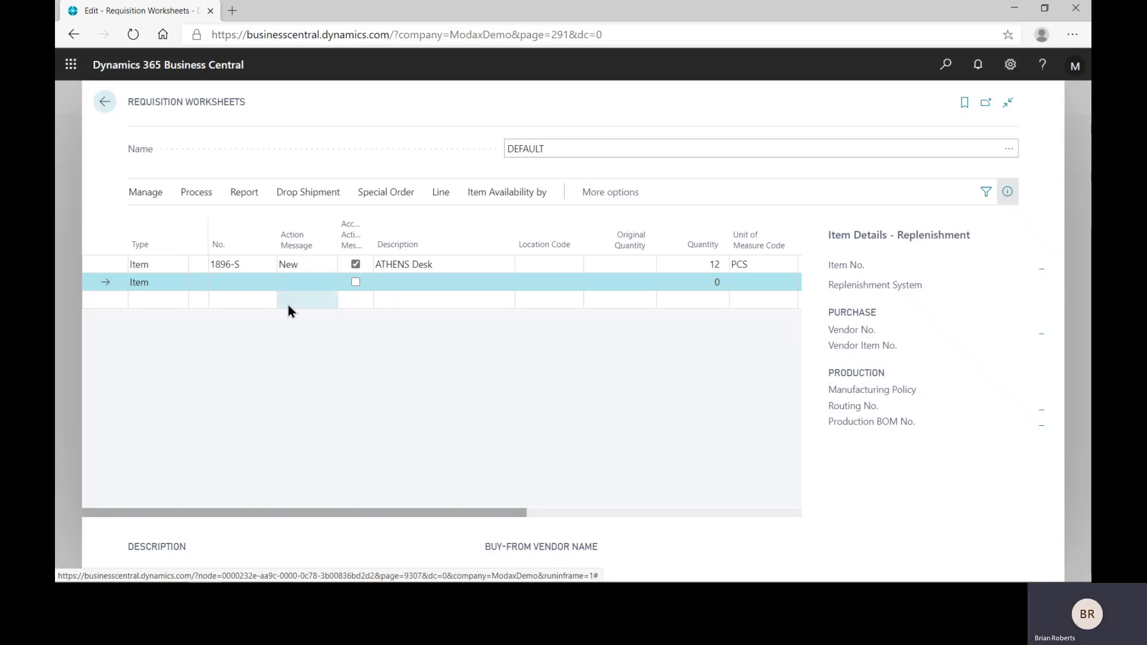
Step: Carry out the action message for the ATHENS Desk worksheet line without printing orders, and return to the sales order list
left_click(256, 267)
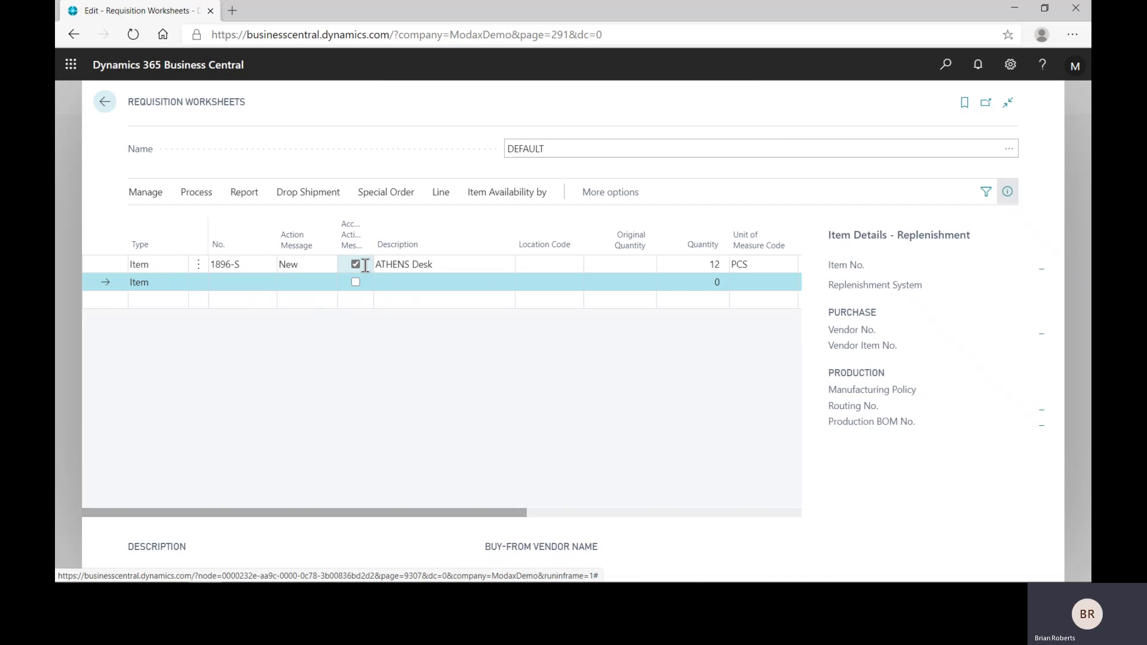
left_click(197, 196)
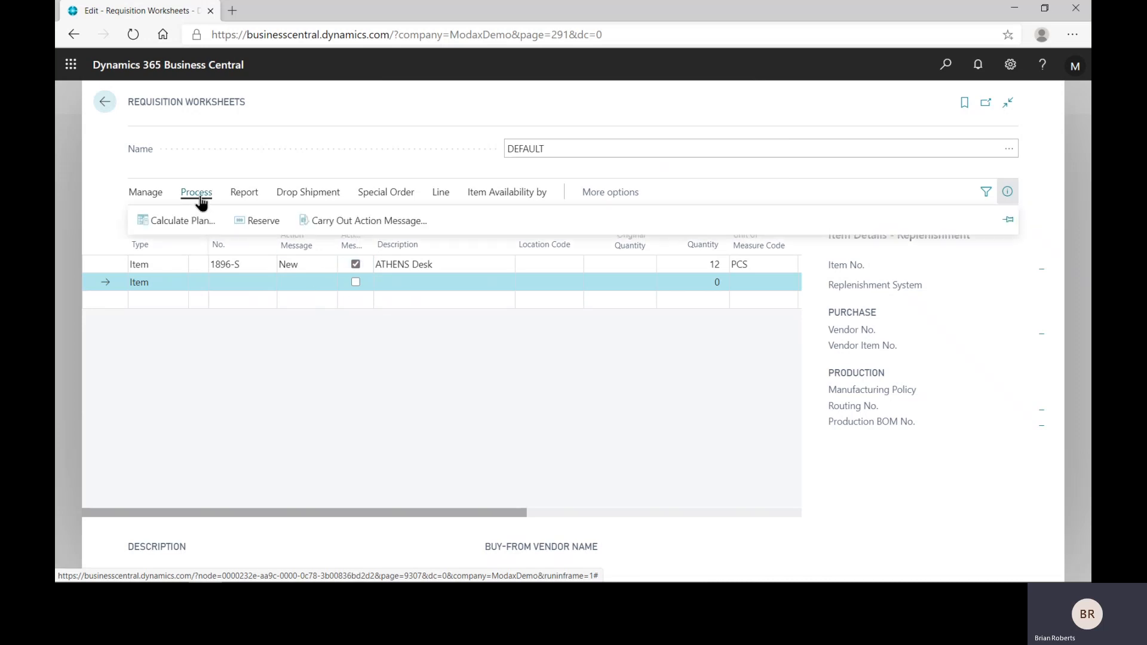
left_click(385, 222)
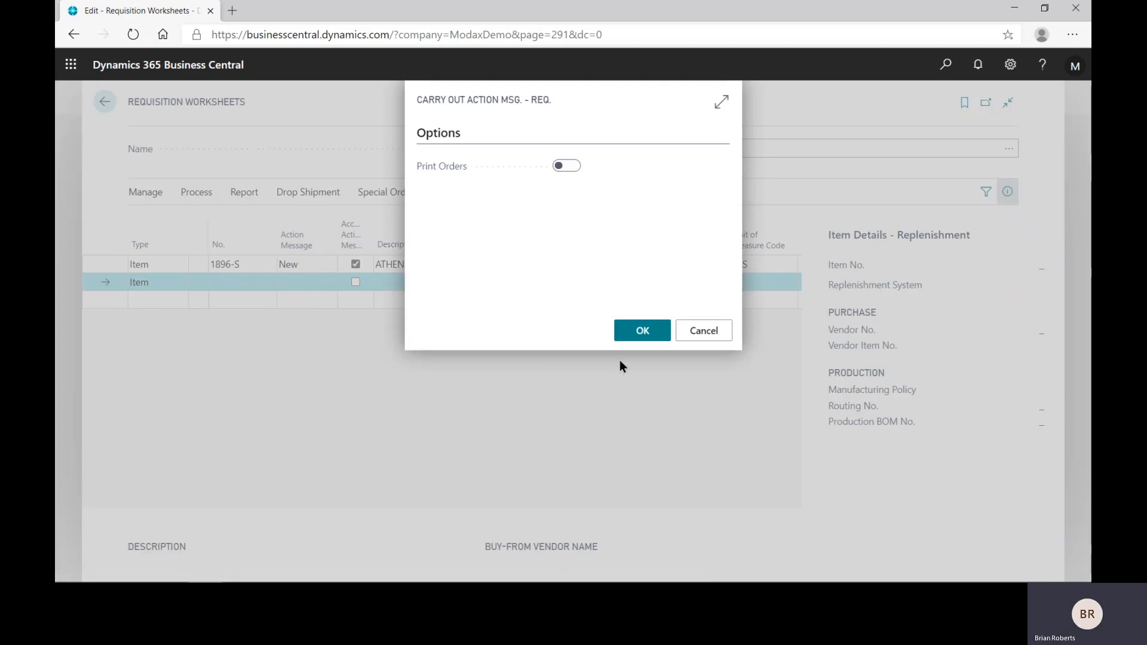
left_click(632, 338)
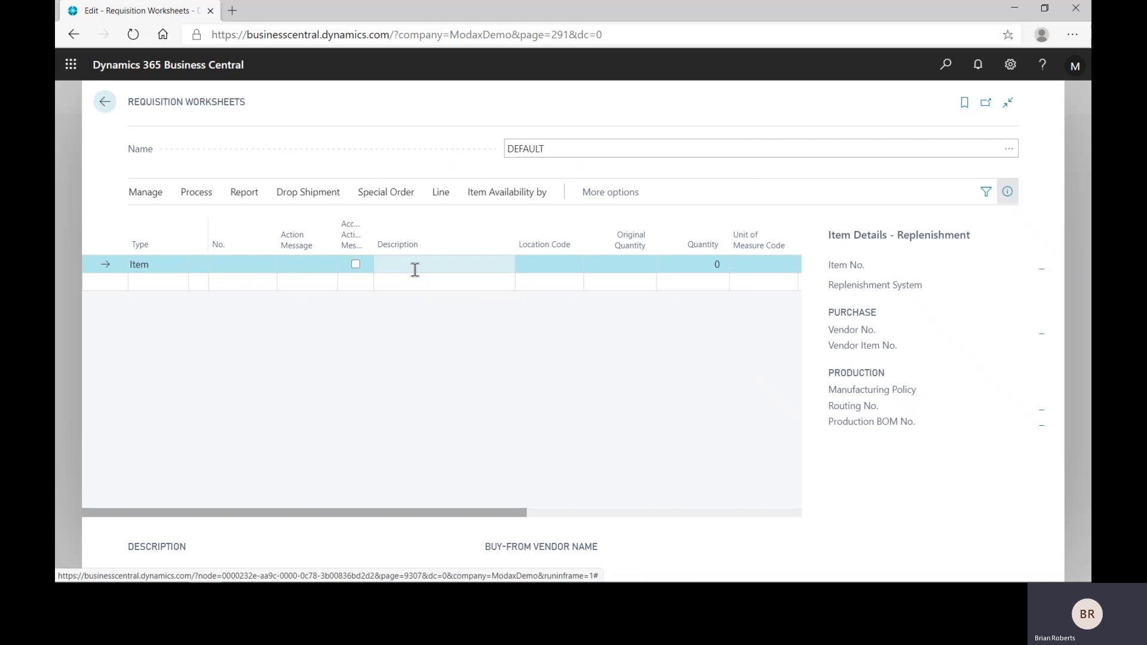
left_click(104, 104)
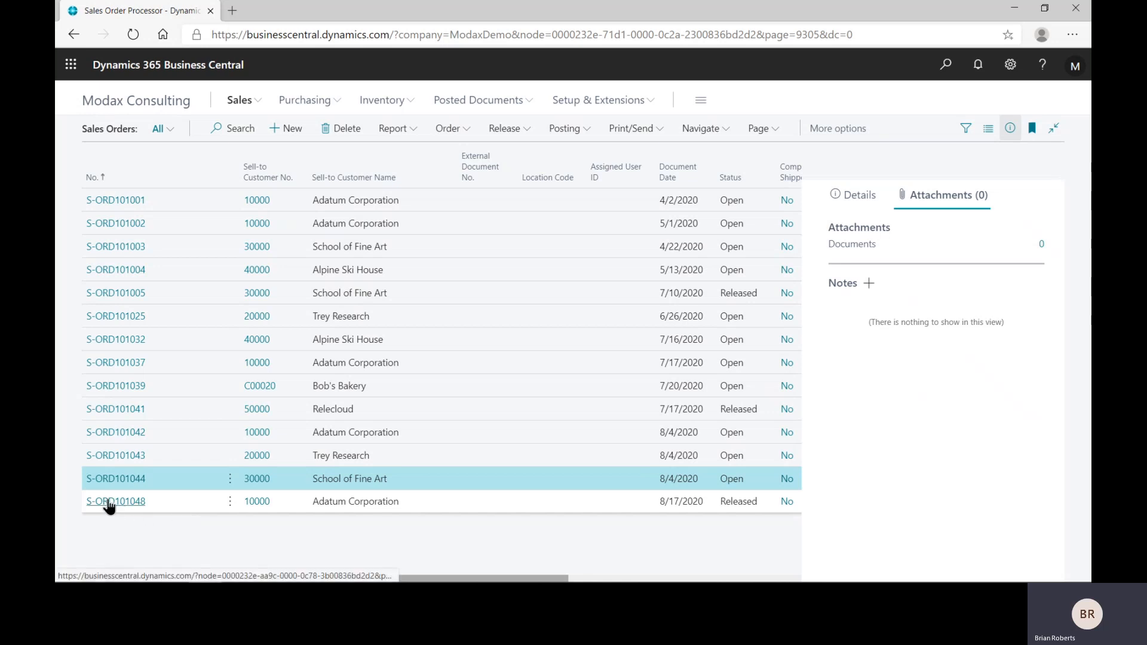
Step: Open the purchase order linked to the released Adatum Corporation sales order's drop shipment line and examine its lines and Shipping and Payment details
left_click(109, 503)
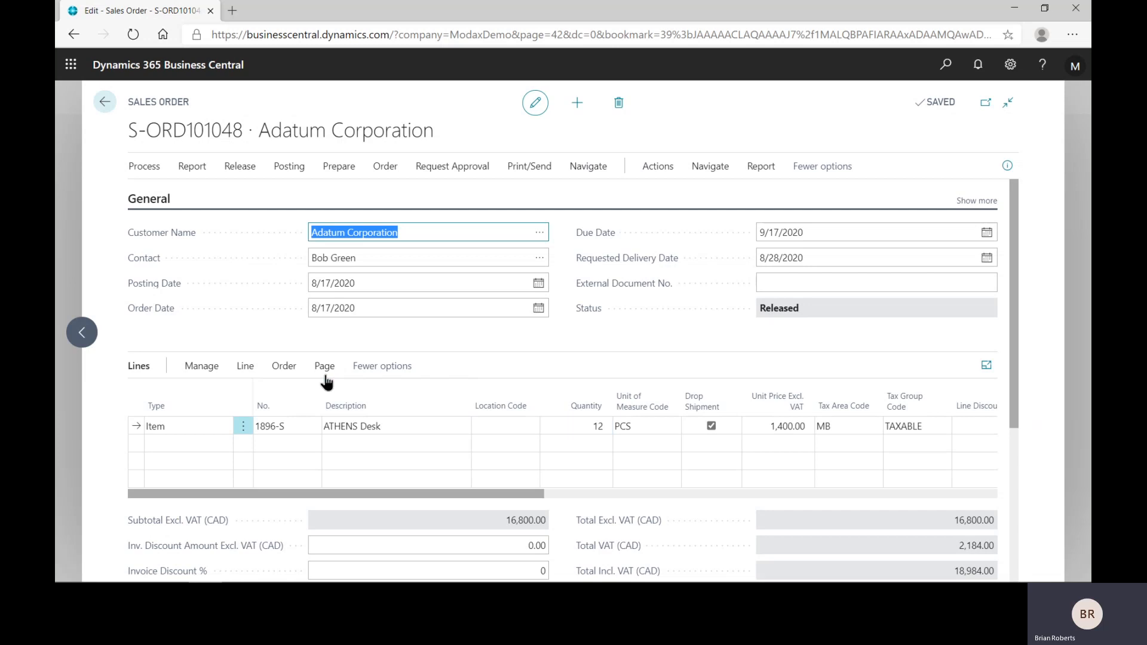
left_click(276, 367)
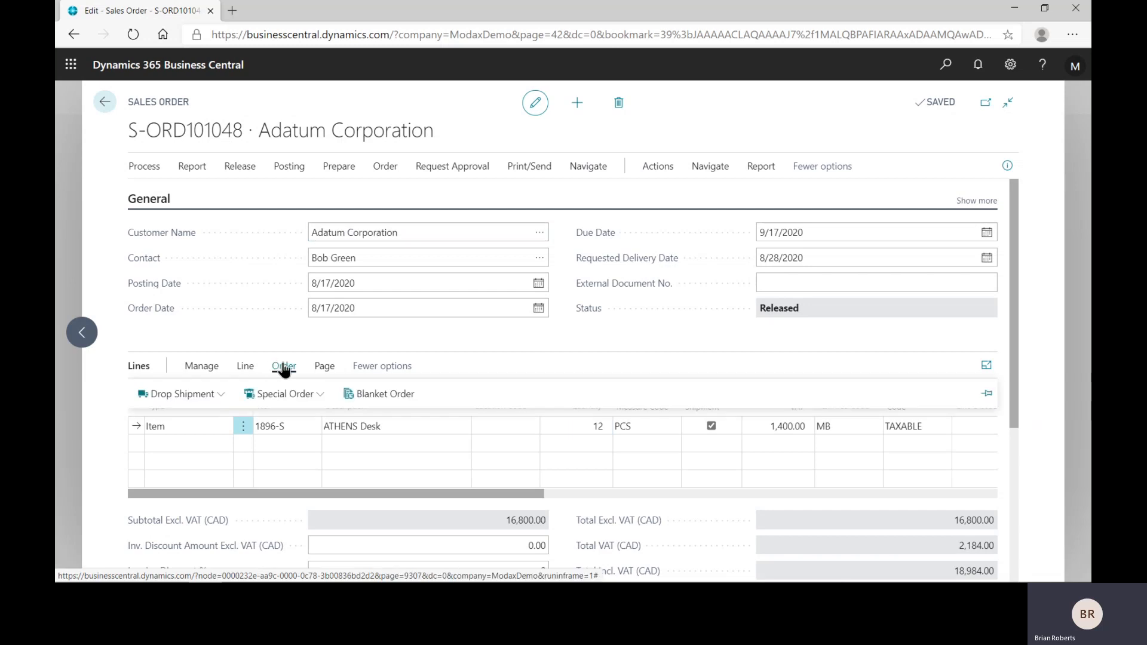
left_click(192, 397)
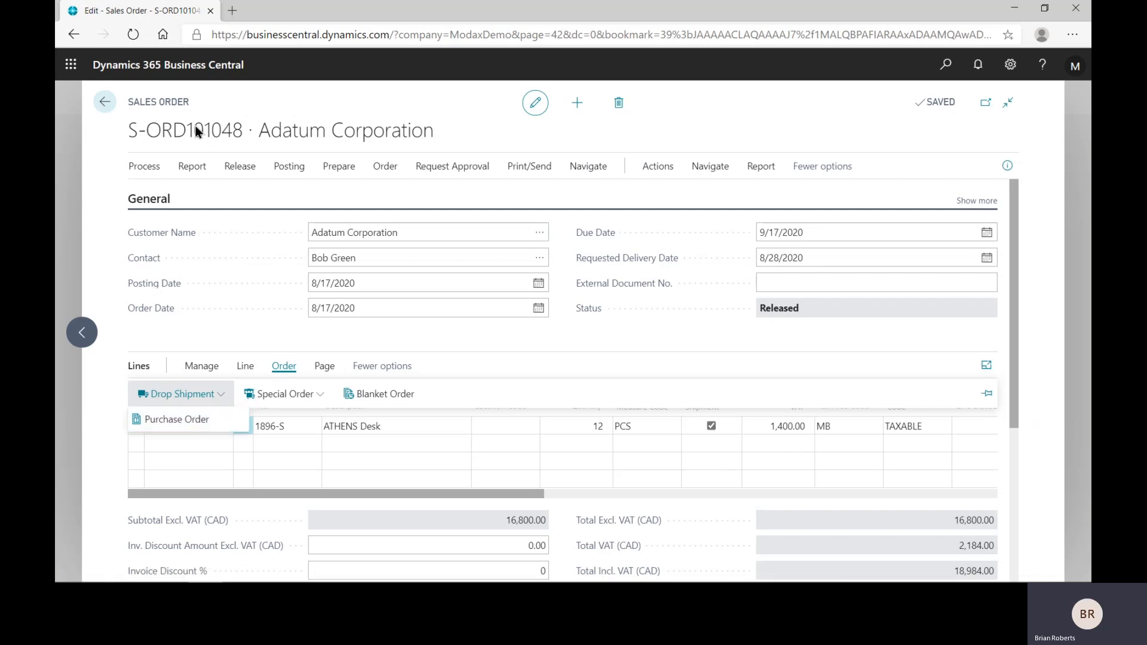
left_click(175, 420)
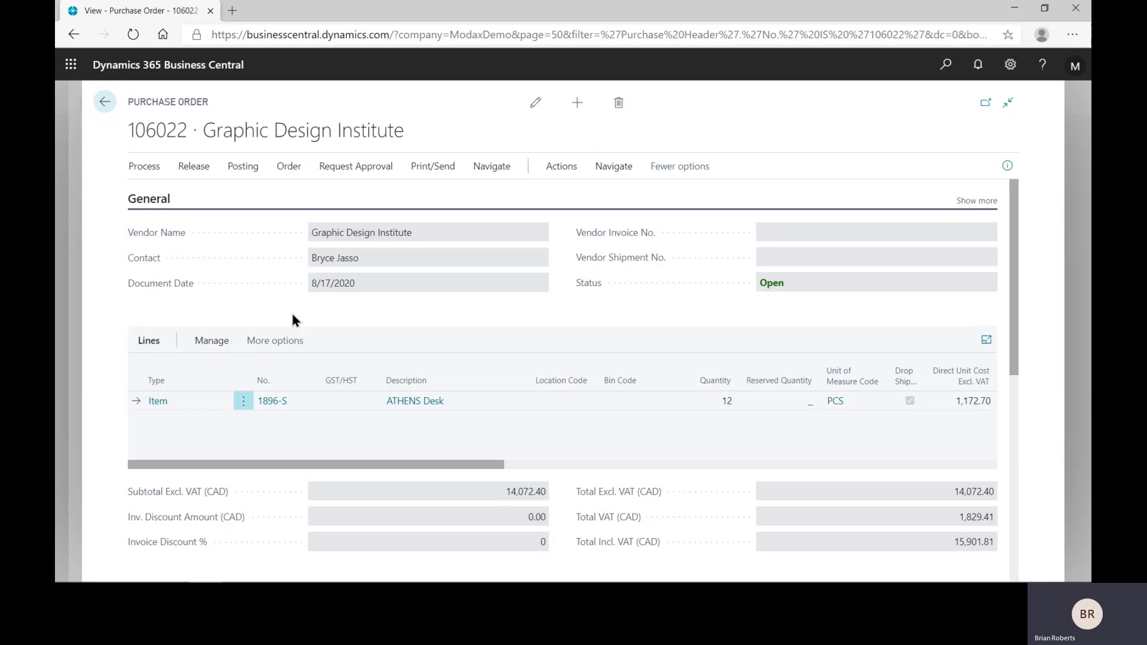
scroll(686, 431, "down", 1)
scroll(705, 354, "up", 1)
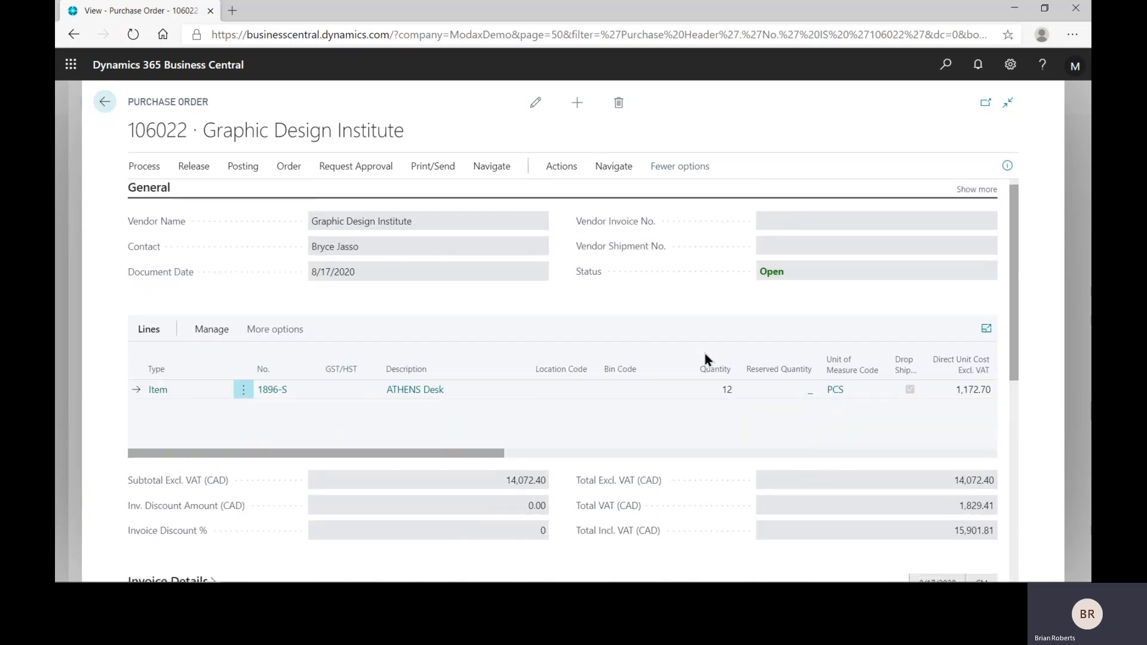
scroll(628, 418, "down", 5)
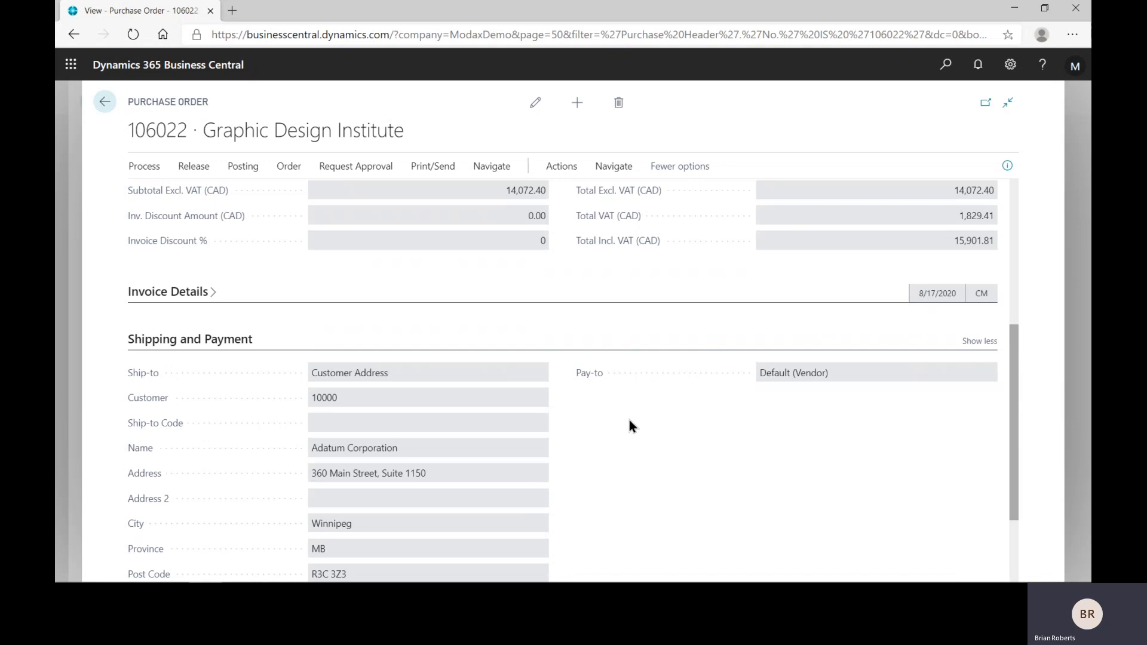
scroll(629, 426, "down", 2)
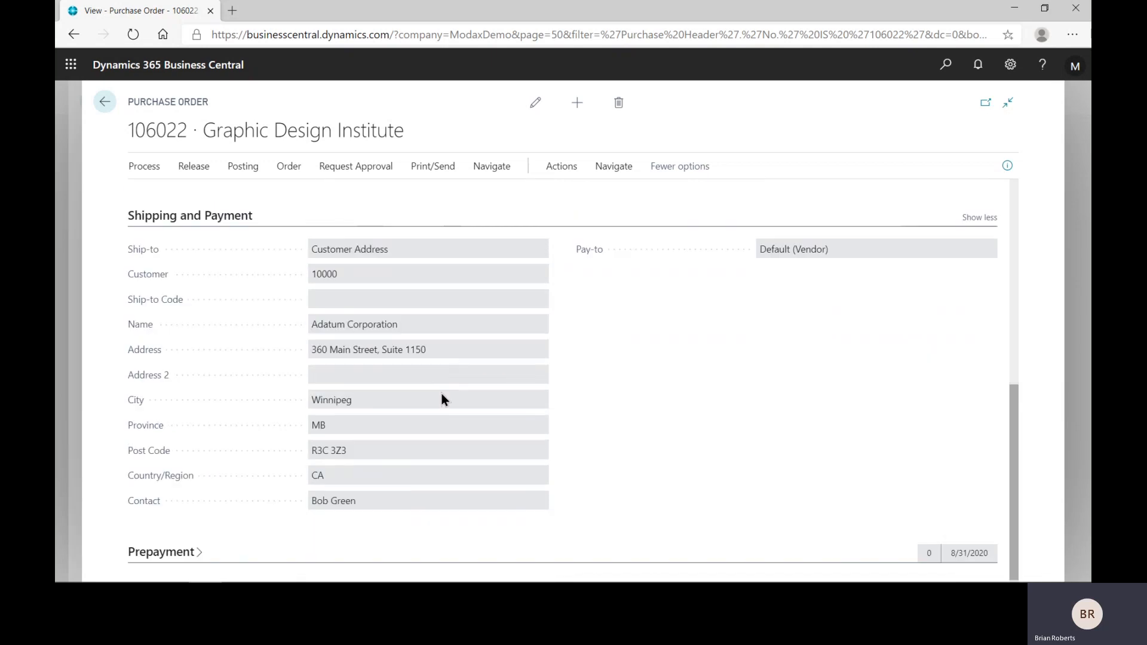
scroll(561, 387, "up", 7)
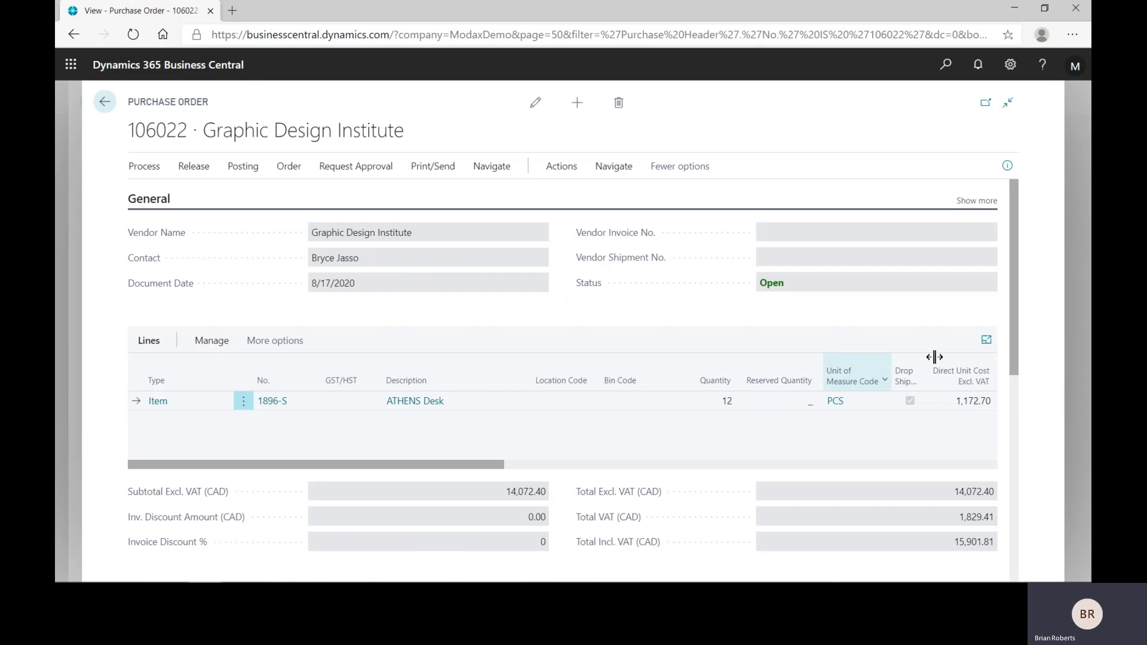
left_click(507, 583)
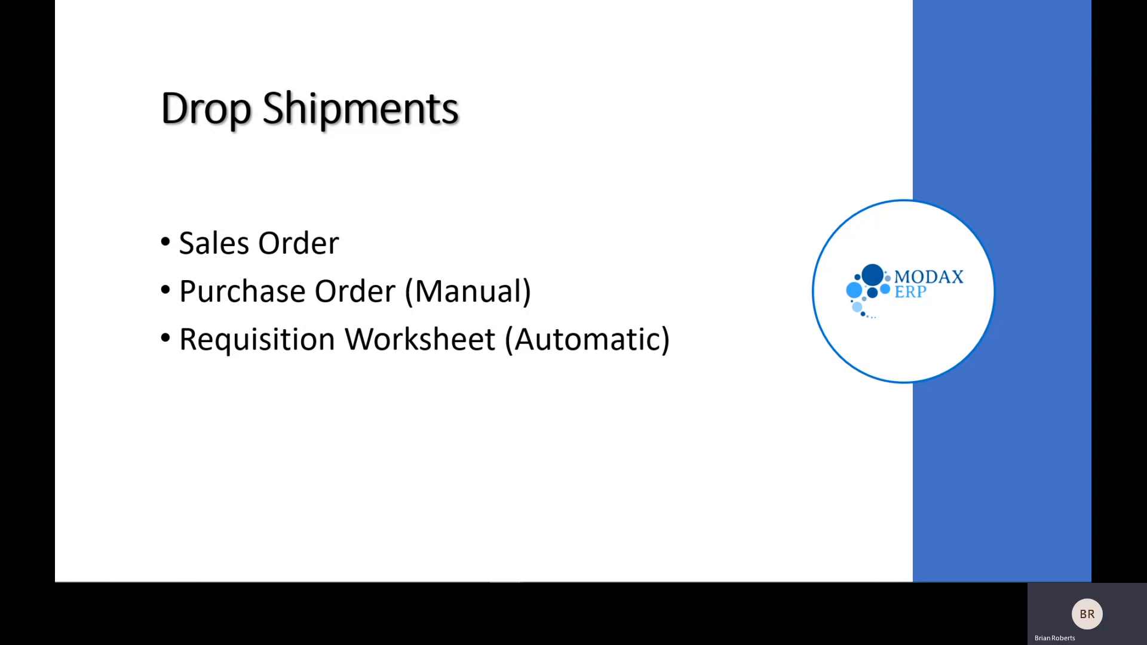
key("Right")
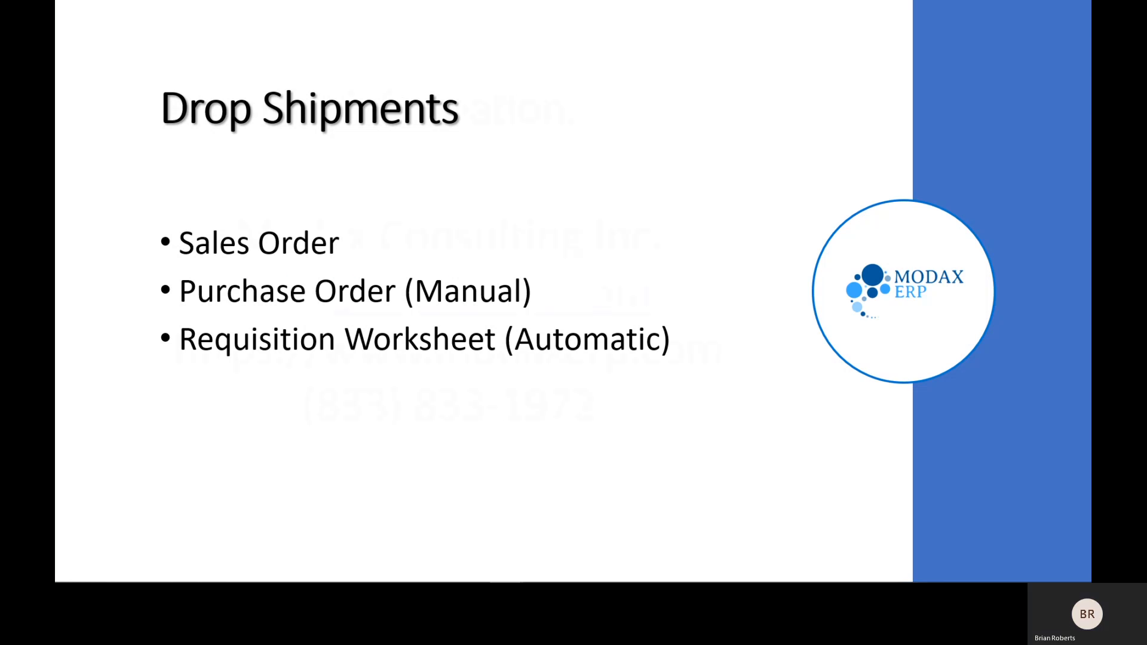